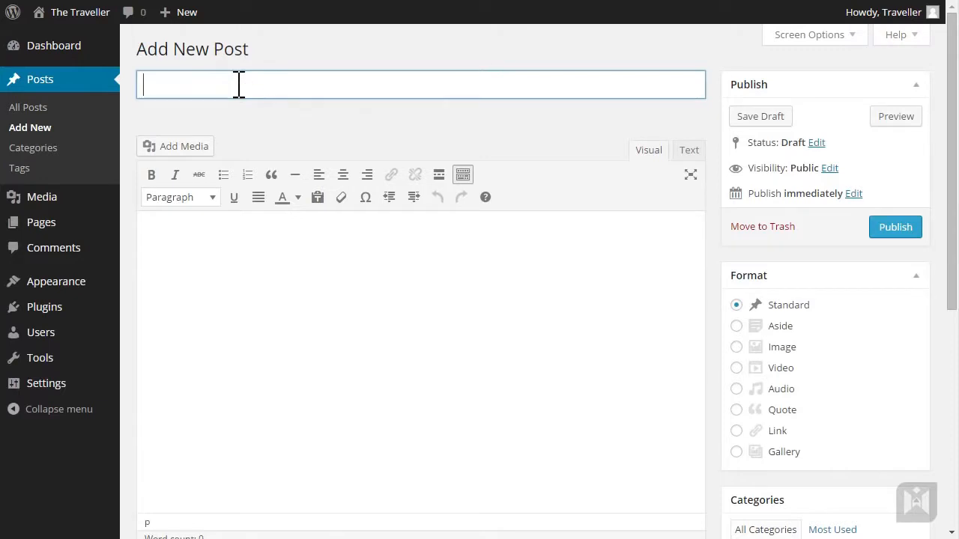
# Step: Title the post "Bora Bora" and paste the copied article with its formatting into the post body
pyautogui.write('Bora Bora')
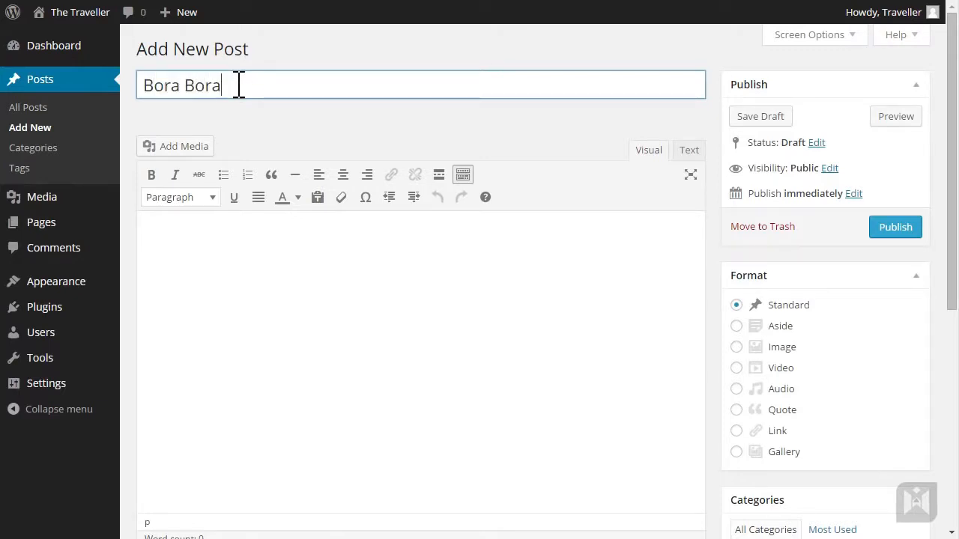
pyautogui.click(294, 285)
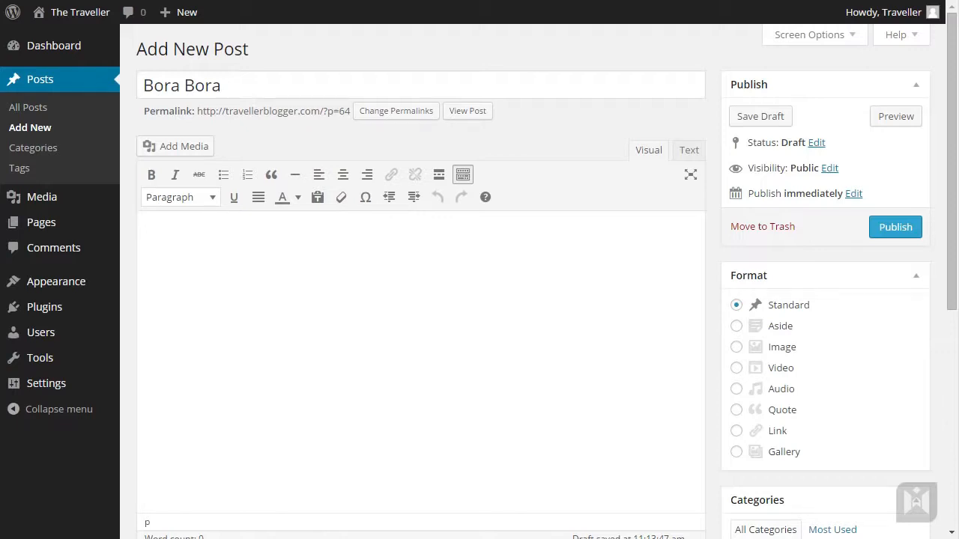
pyautogui.write("Matira Beach, one of the world's most famous beaches Bloody Mary's restaurant Parasailing for one or two Boston Whaler motorboat tours Guided hikes to Mount Pahia and Mount Otemanu Sunset cruise complete with singers and dancers Exploring the ancient marae temples along the coast Horseback riding The Lagoonarium Discovering World War II relics")
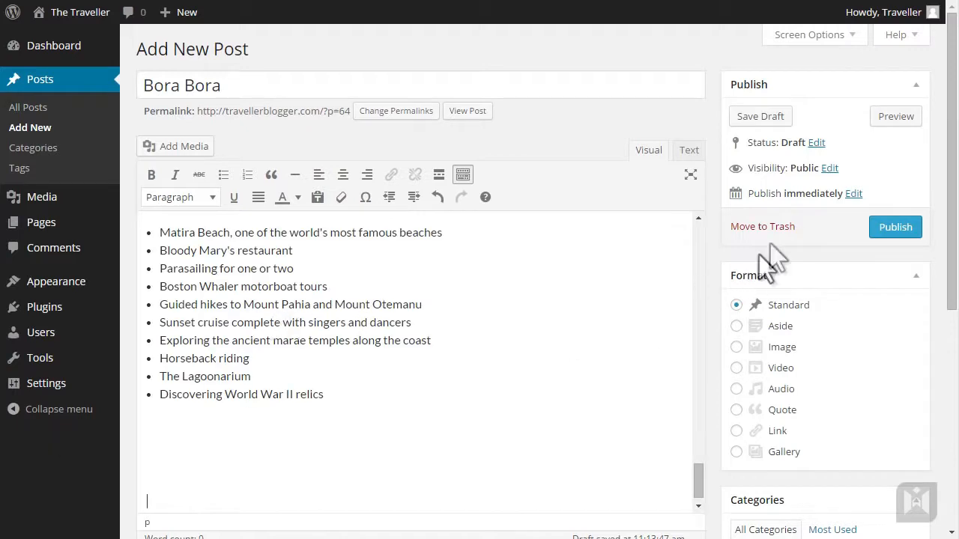
# Step: Preview the post, inspect the pasted formatting from the introduction to the activities list, and return to the editor
pyautogui.click(895, 117)
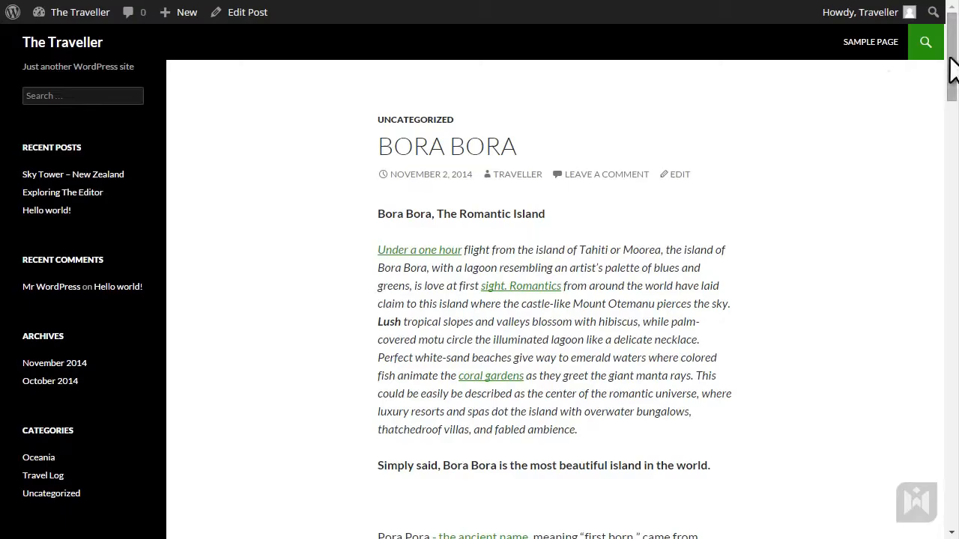
pyautogui.moveTo(949, 57); pyautogui.dragTo(953, 385)
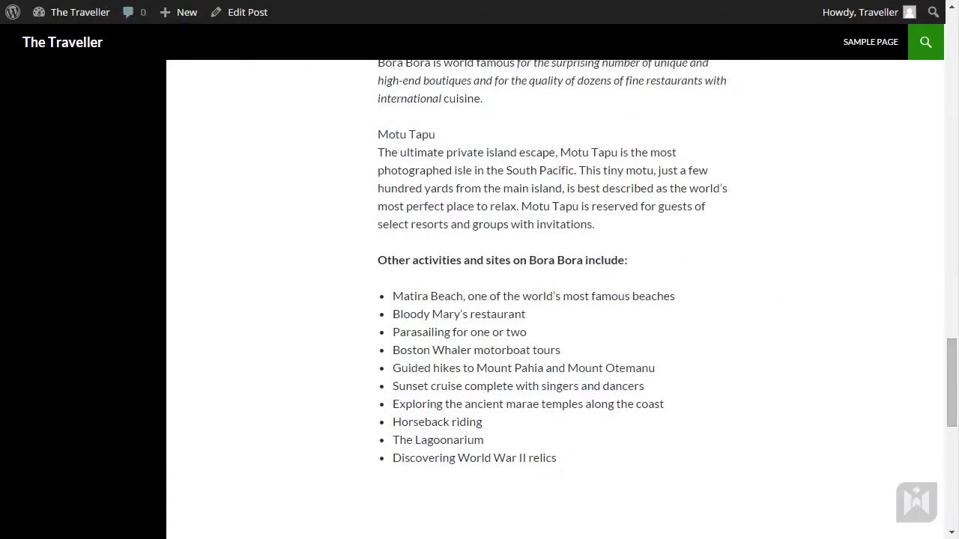
pyautogui.click(127, 0)
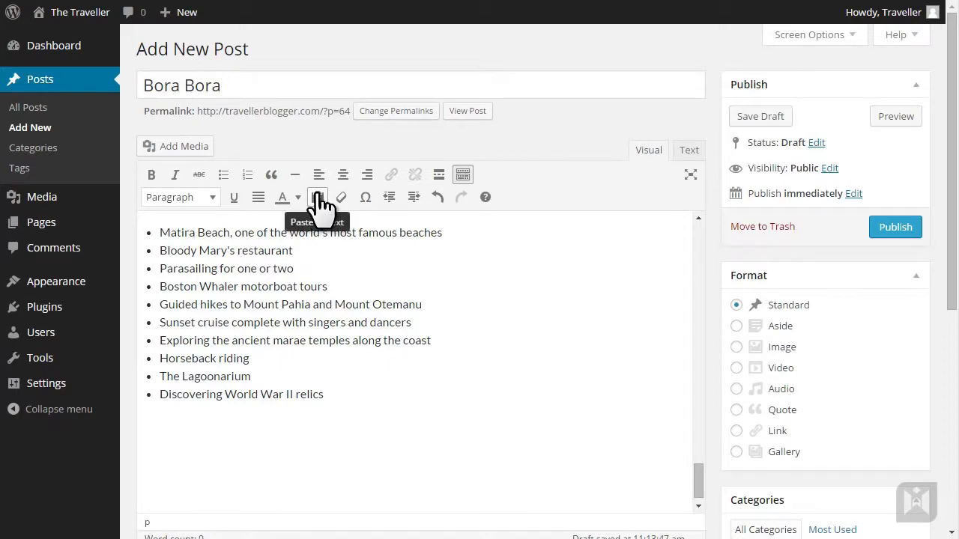
# Step: Clear the entire post body and paste the copied article back in as plain text
pyautogui.click(362, 273)
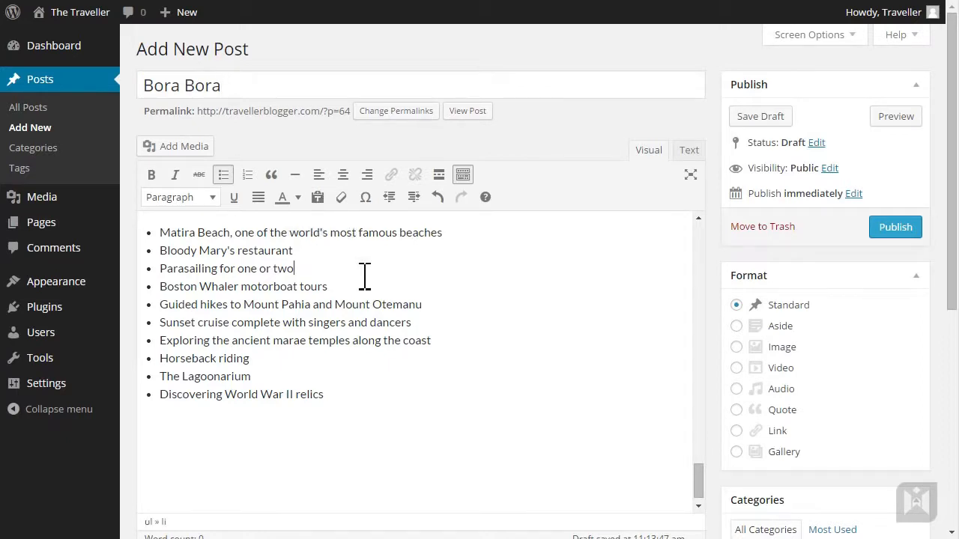
pyautogui.hotkey('ctrl', 'a')
pyautogui.hotkey('ctrl', 'b')
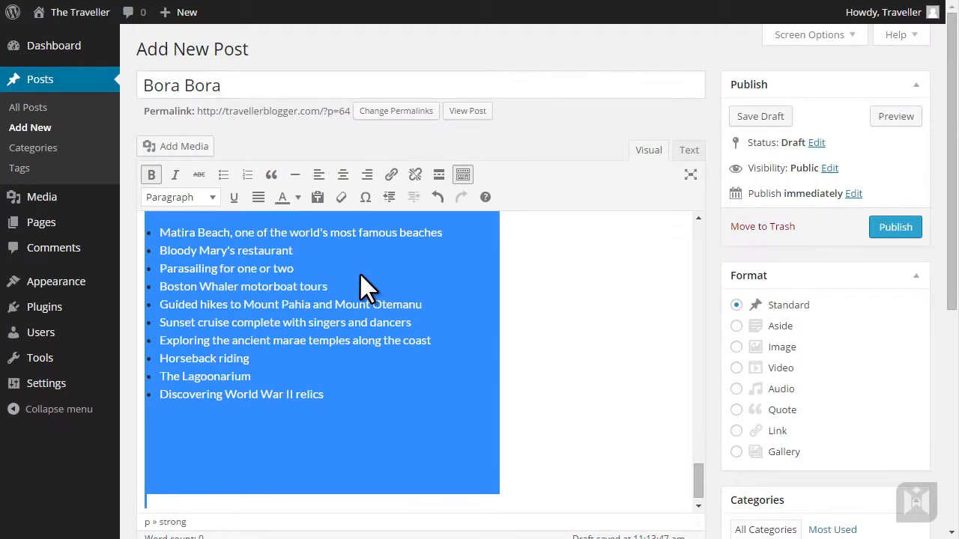
pyautogui.press('Delete')
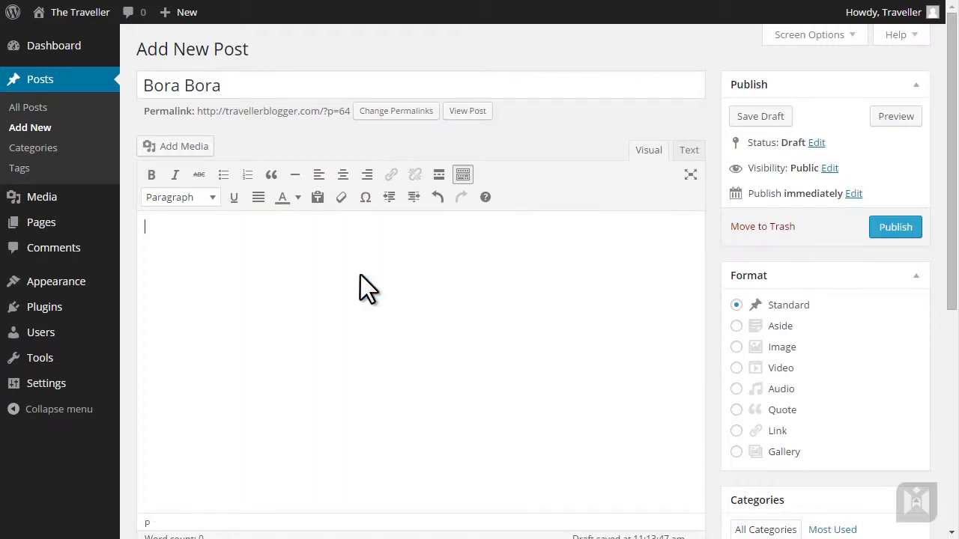
pyautogui.click(317, 199)
pyautogui.click(649, 321)
pyautogui.hotkey('ctrl', 'v')
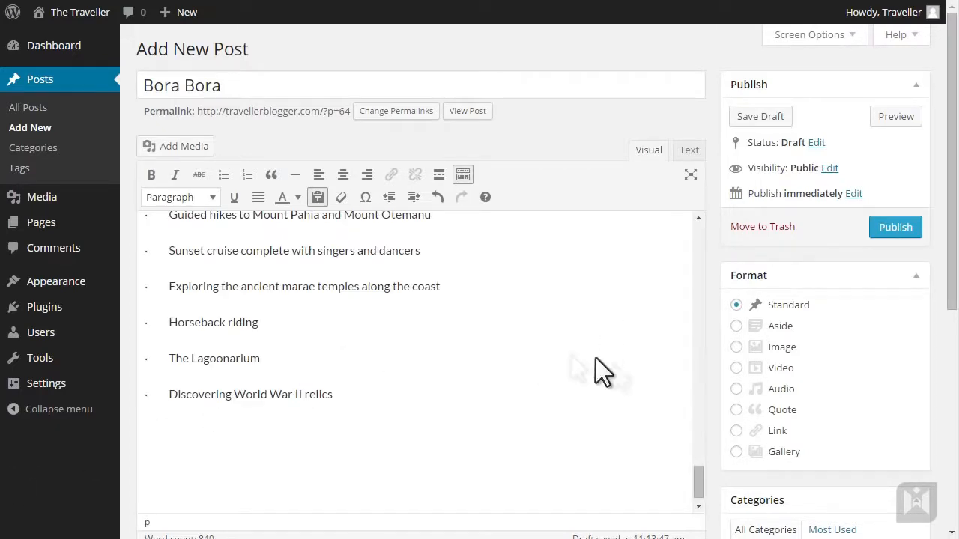
# Step: Preview the plain-text version of the post and read through it down to the activities list
pyautogui.click(901, 115)
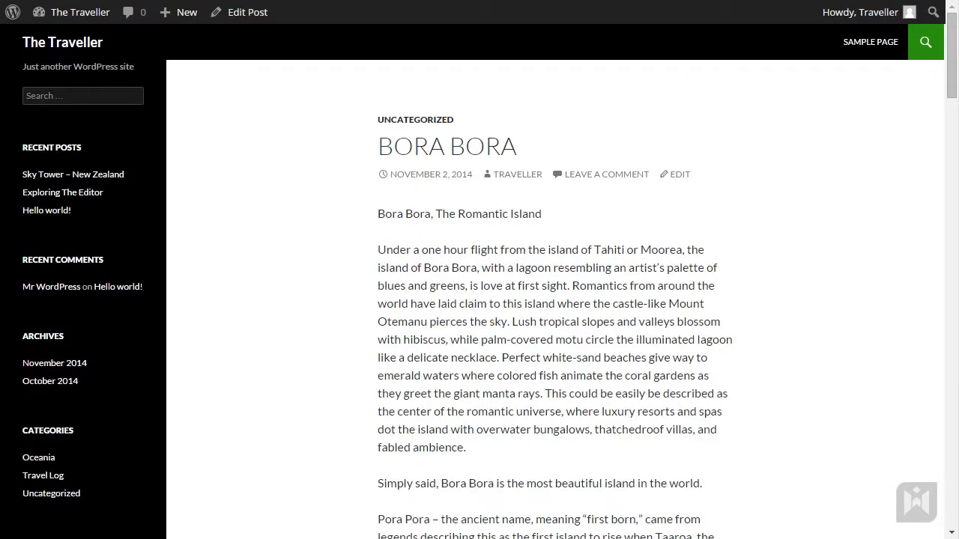
pyautogui.moveTo(952, 52); pyautogui.dragTo(951, 377)
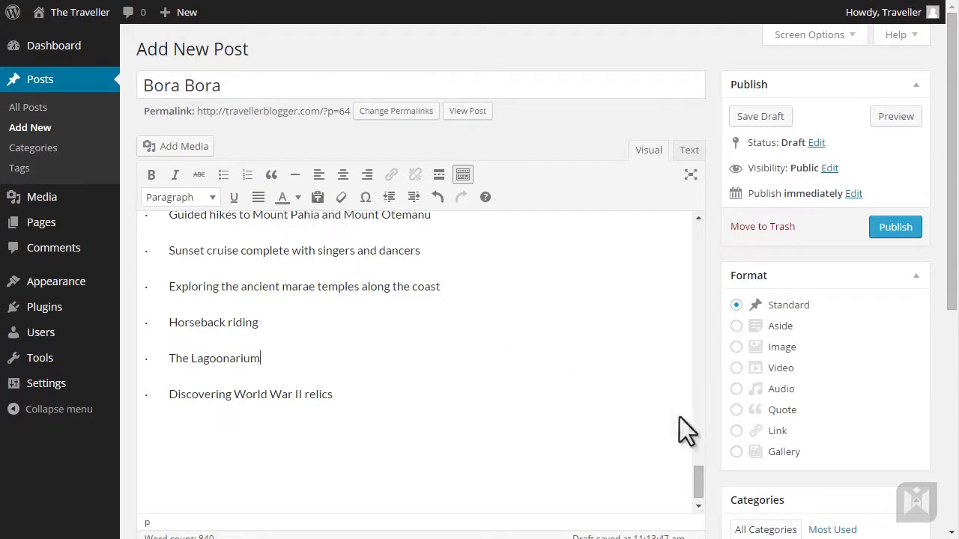
# Step: Format the opening line "Bora Bora, The Romantic Island" as Heading 2
pyautogui.moveTo(699, 479); pyautogui.dragTo(703, 221)
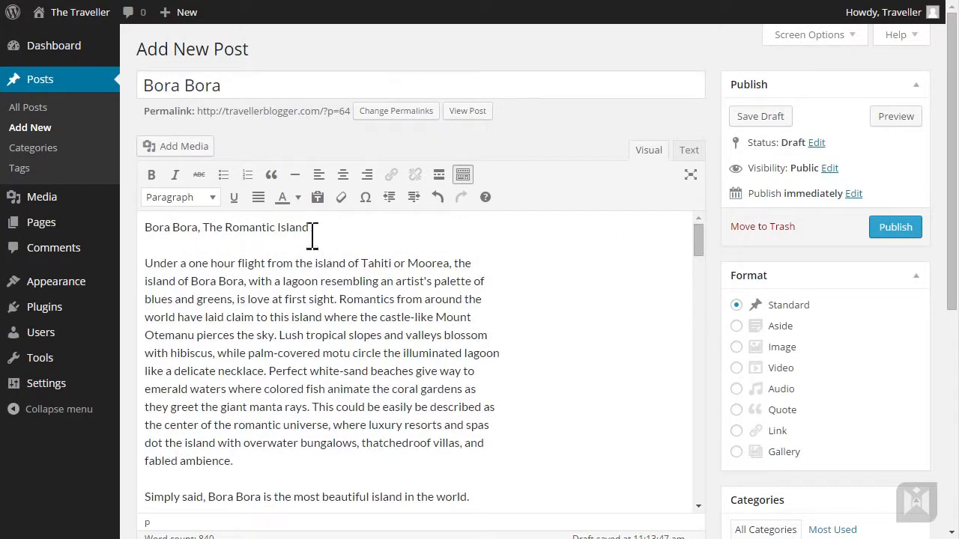
pyautogui.moveTo(310, 229); pyautogui.dragTo(144, 229)
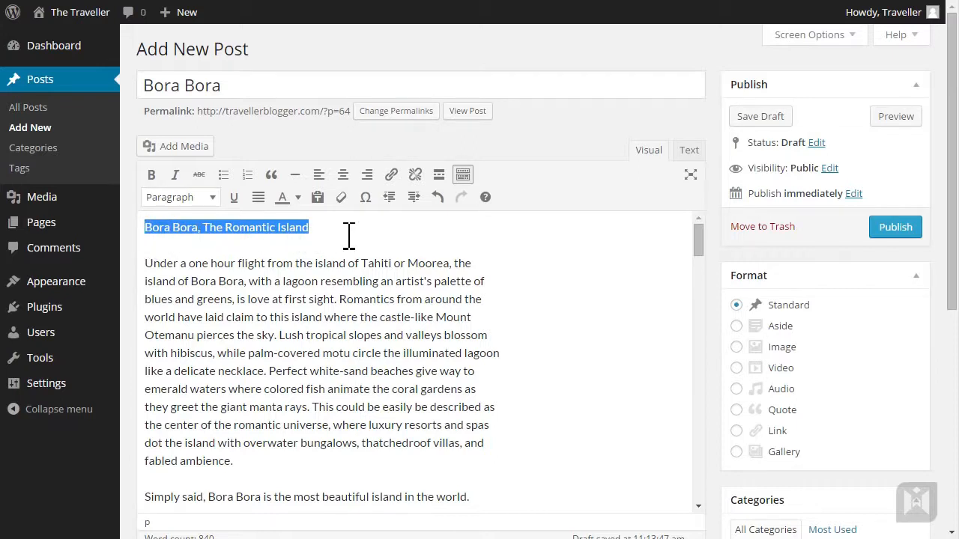
pyautogui.click(191, 198)
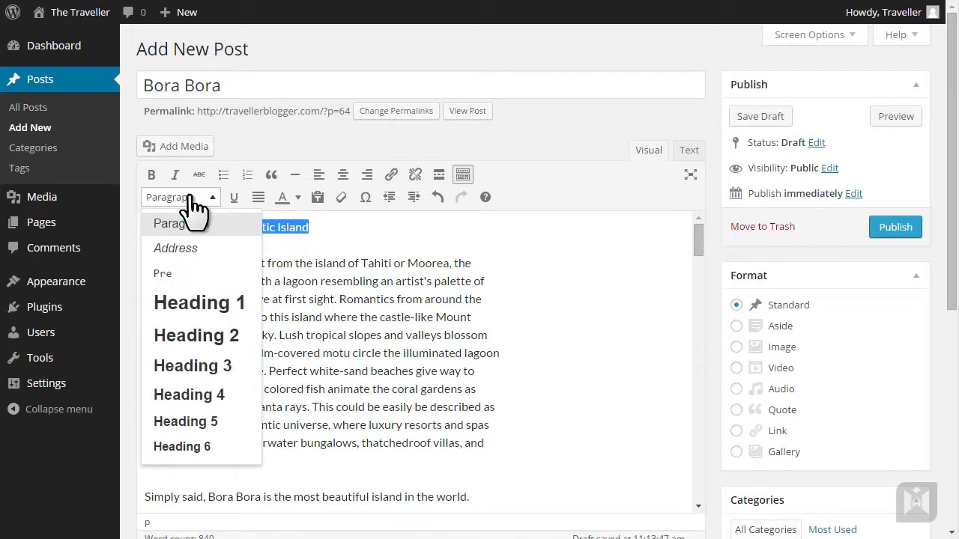
pyautogui.click(225, 336)
pyautogui.click(387, 273)
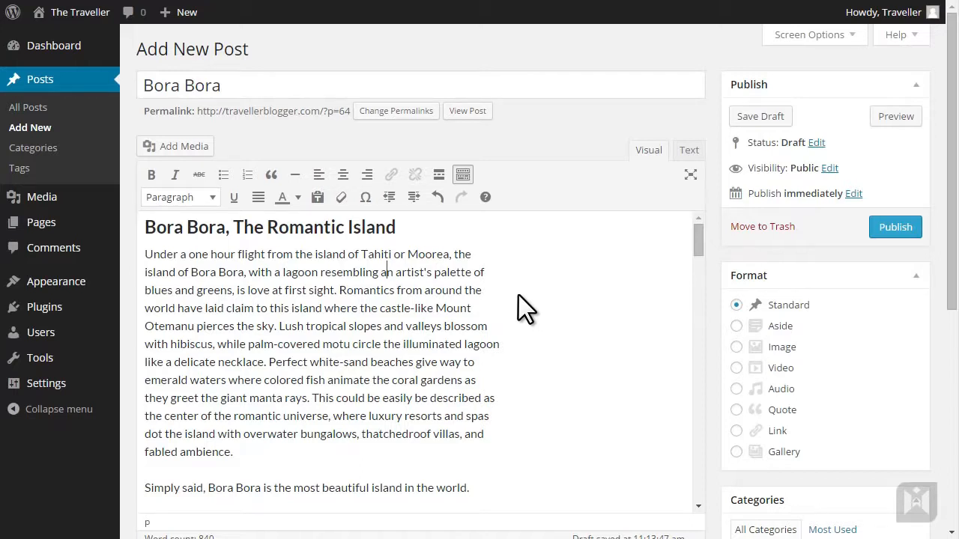
# Step: Split the first paragraph before "Perfect white-sand beaches" and insert a Read More tag after "like a delicate necklace."
pyautogui.click(271, 363)
pyautogui.press('Return')
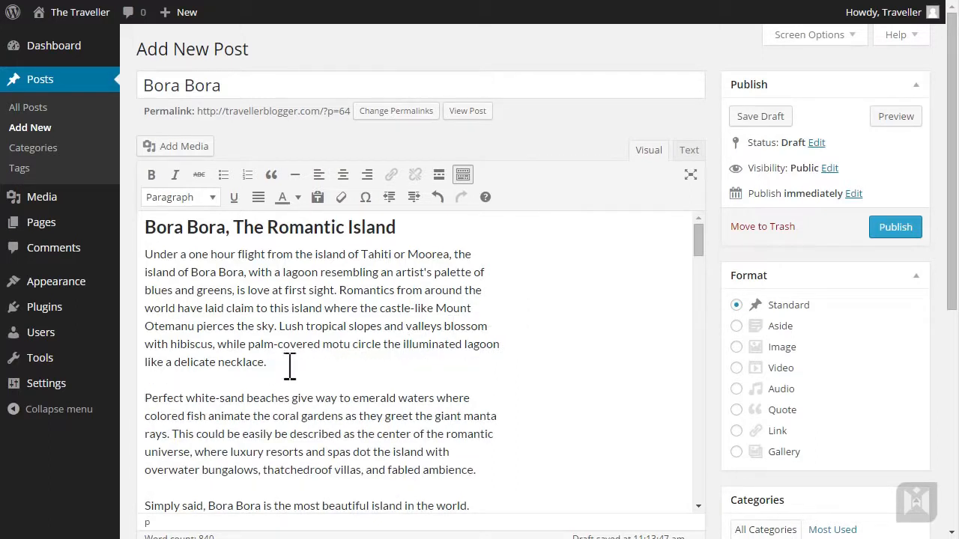
pyautogui.click(301, 366)
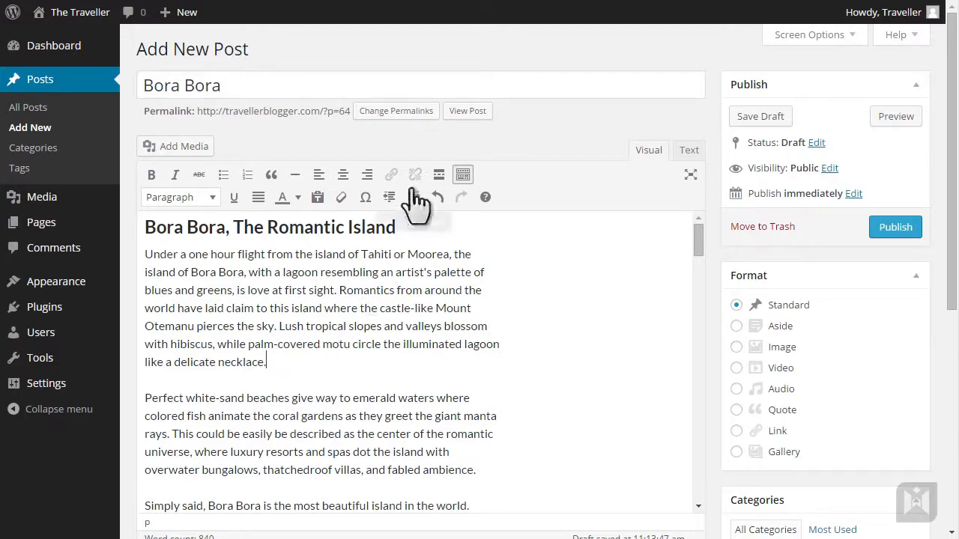
pyautogui.click(439, 175)
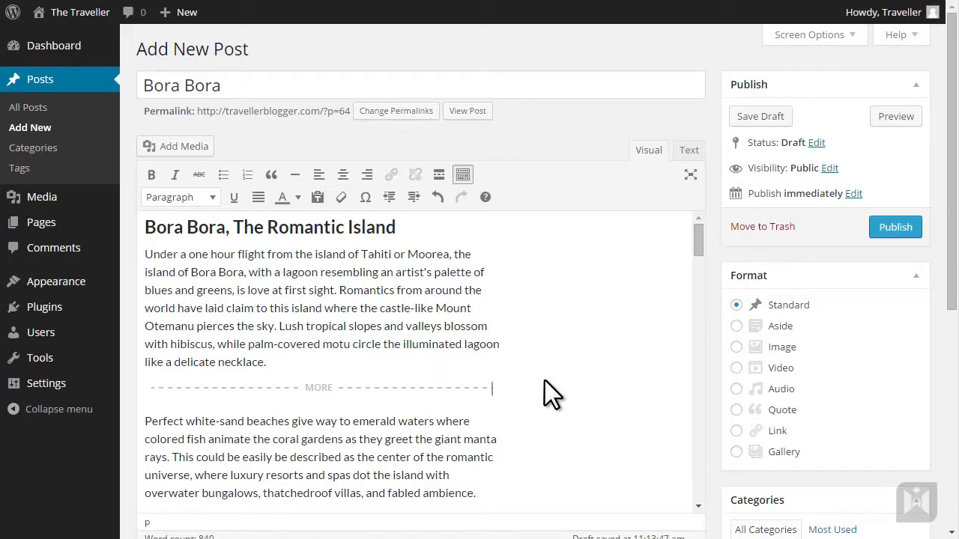
# Step: Format the sentence "Simply said, Bora Bora is the most beautiful island in the world." as a blockquote
pyautogui.scroll(-2, 544, 380)
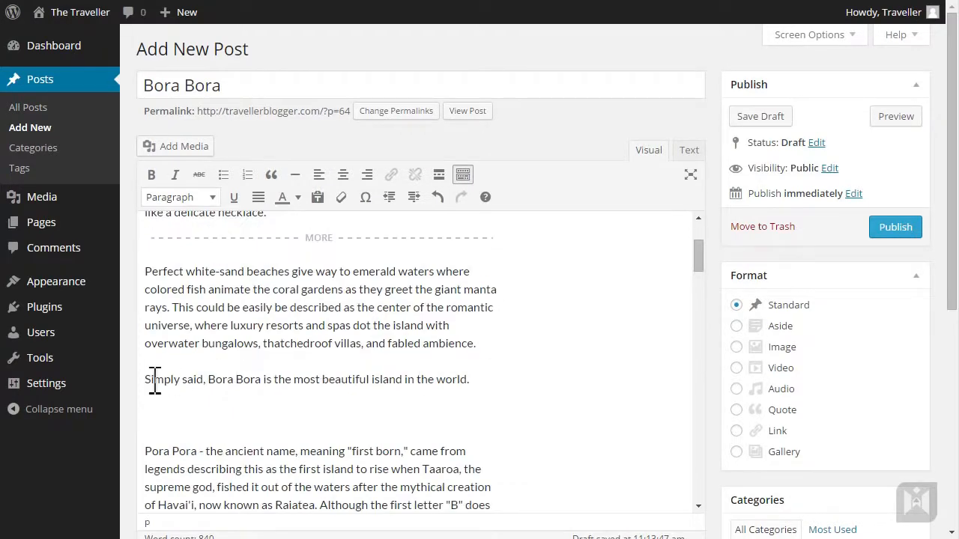
pyautogui.moveTo(147, 380); pyautogui.dragTo(477, 385)
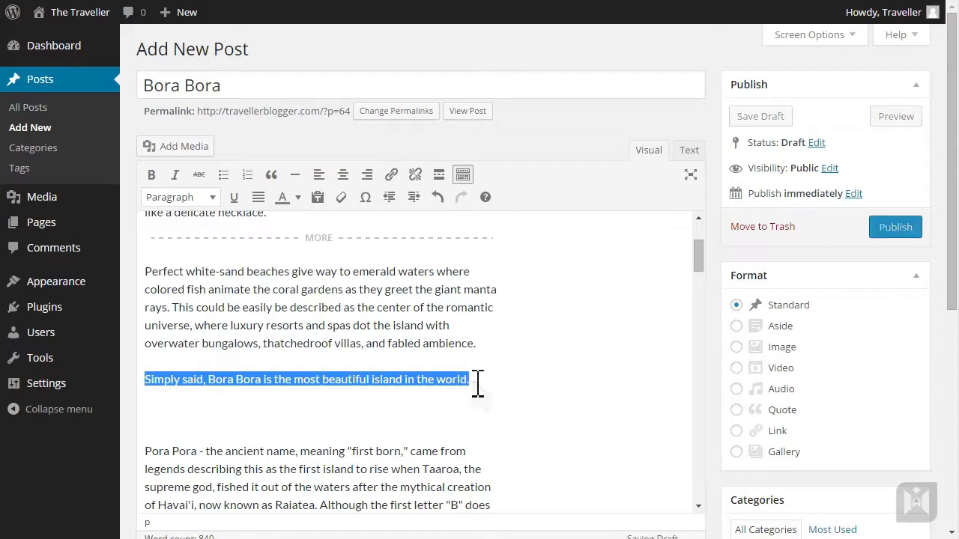
pyautogui.click(270, 177)
pyautogui.click(503, 368)
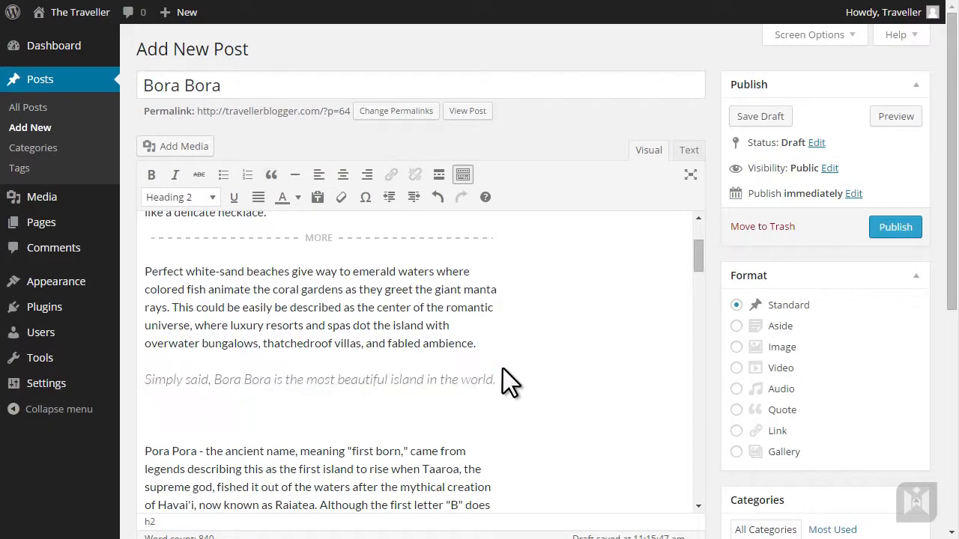
# Step: Preview the post to check how the blockquote is styled, and return to the editor
pyautogui.click(894, 120)
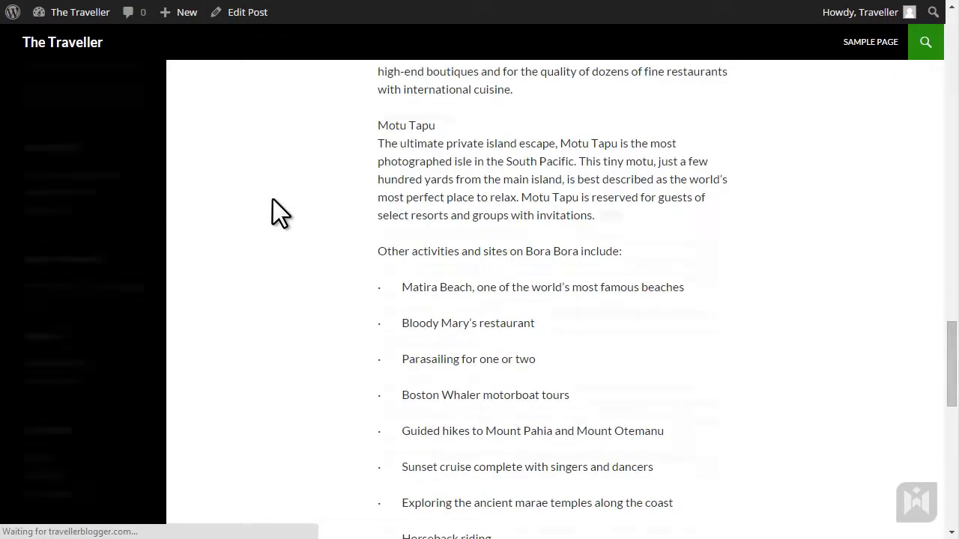
pyautogui.scroll(-3, 272, 206)
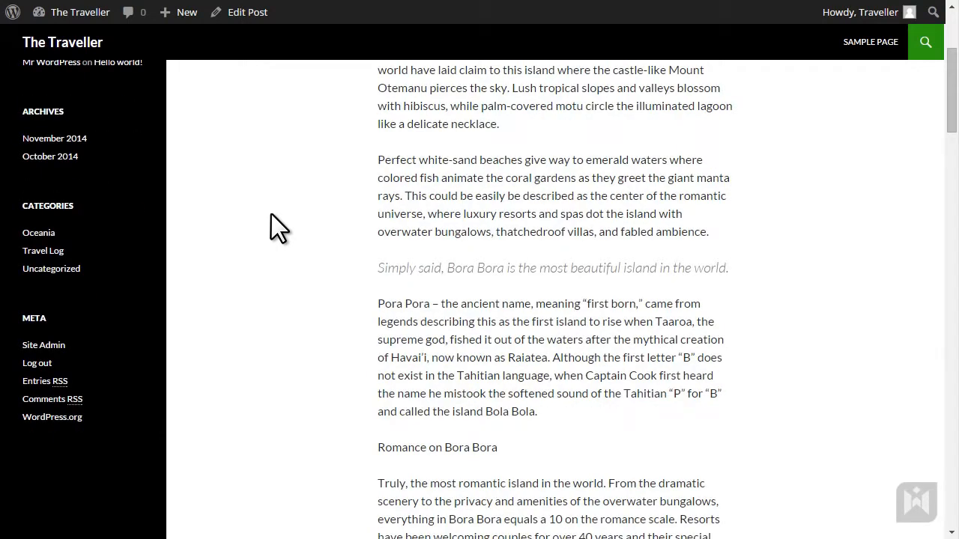
pyautogui.click(132, 0)
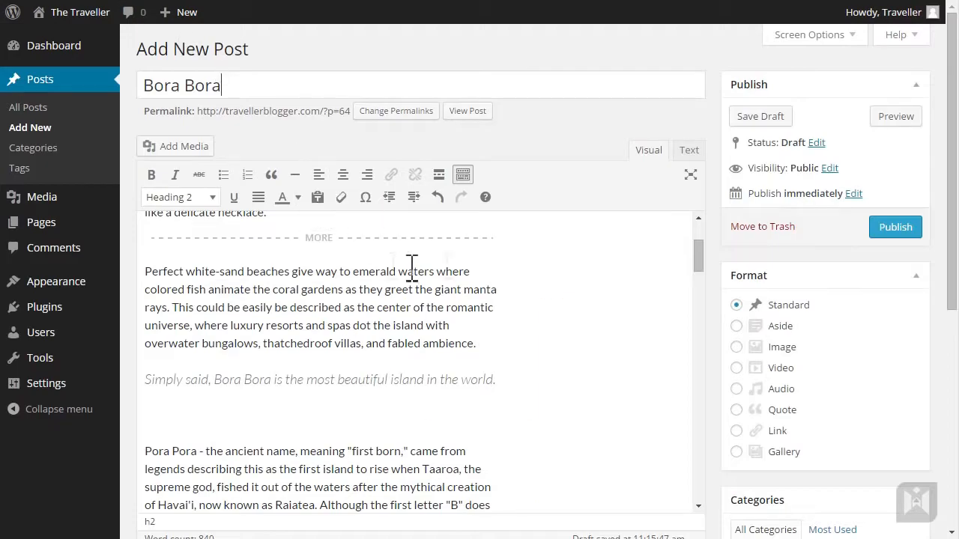
# Step: In the post's HTML source, add class="alignleft" to the opening blockquote tag
pyautogui.click(688, 150)
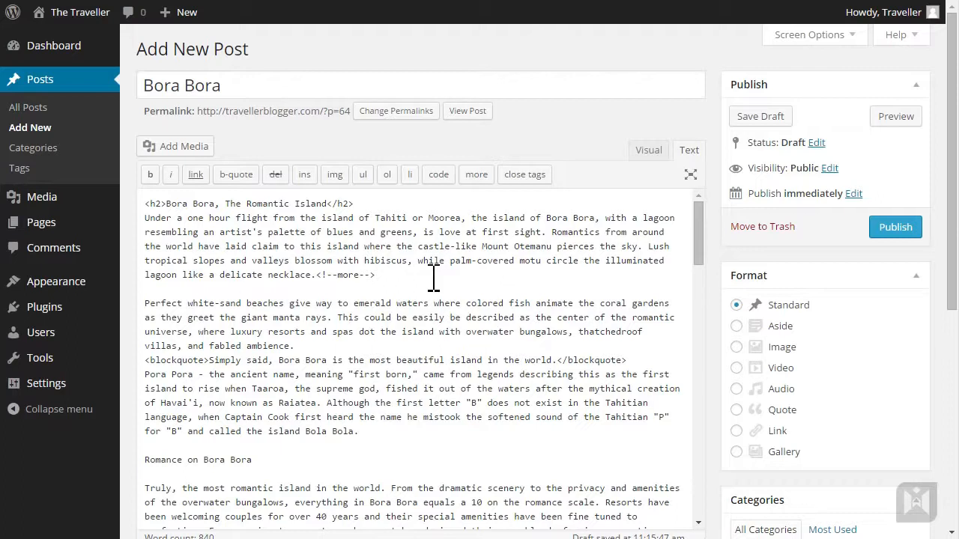
pyautogui.click(207, 360)
pyautogui.write('class=')
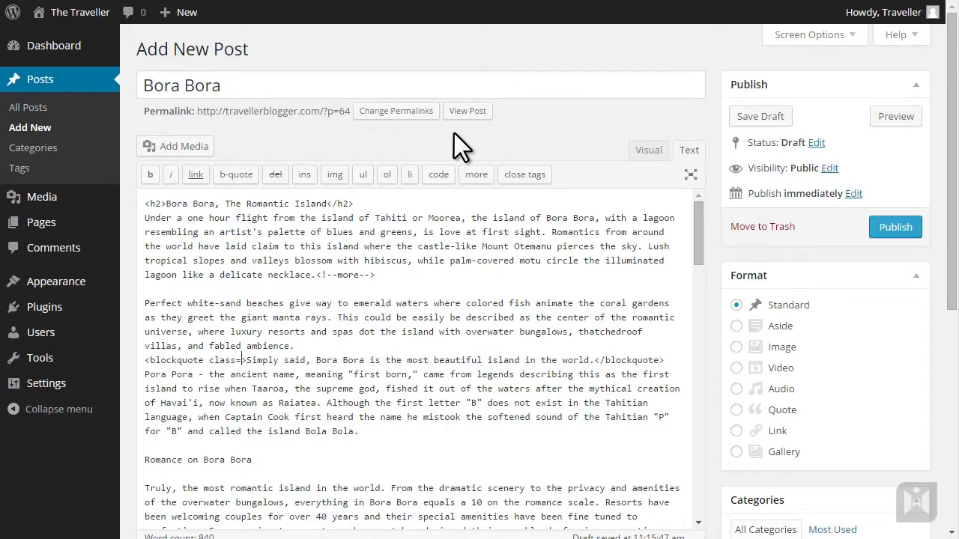
pyautogui.write('"alignleft"')
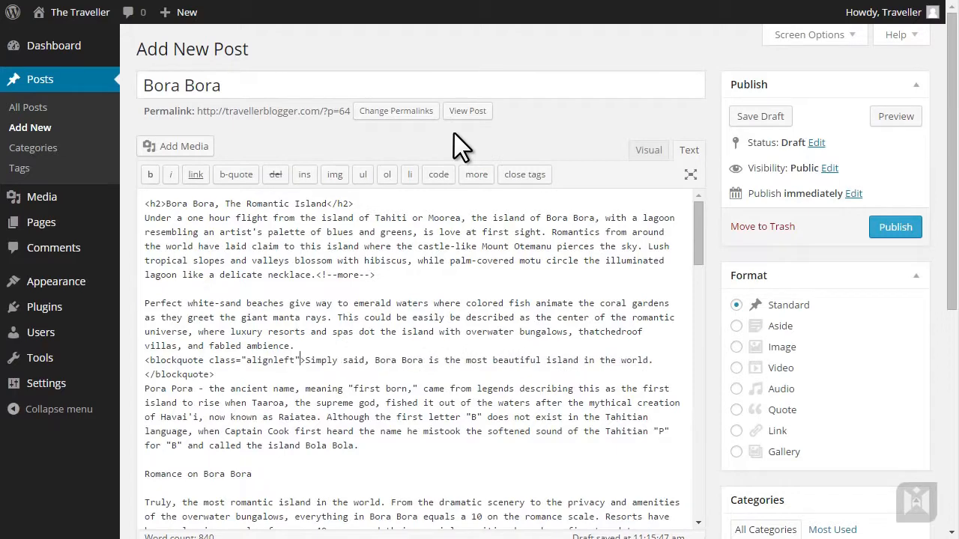
# Step: Preview the post to check the left-aligned quote against the surrounding text, and return to the editor
pyautogui.click(878, 116)
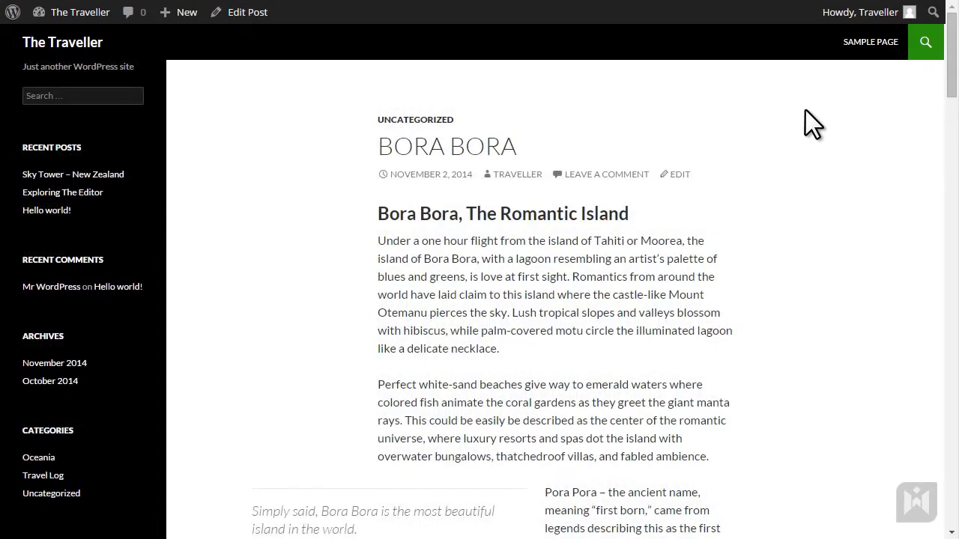
pyautogui.scroll(-3, 810, 112)
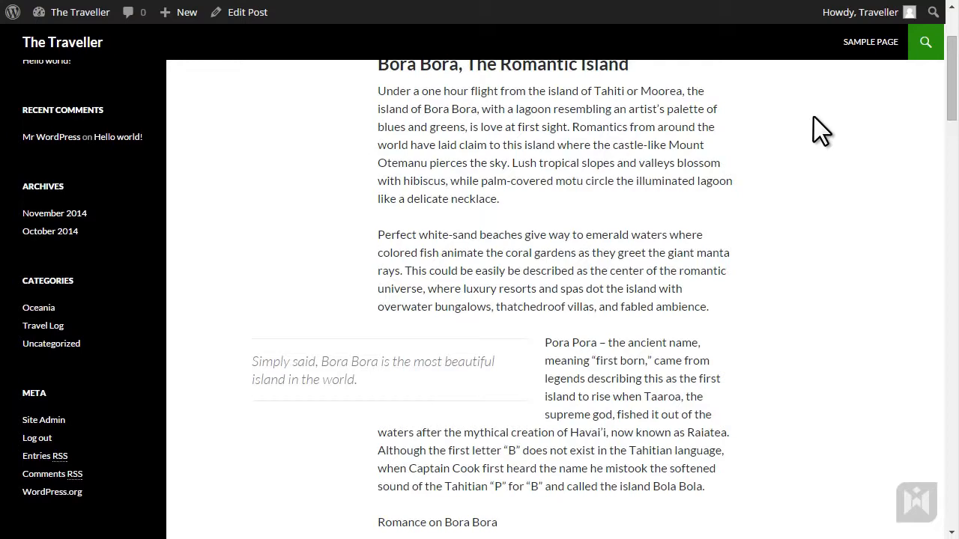
pyautogui.hotkey('ctrl', 'shift', 'Tab')
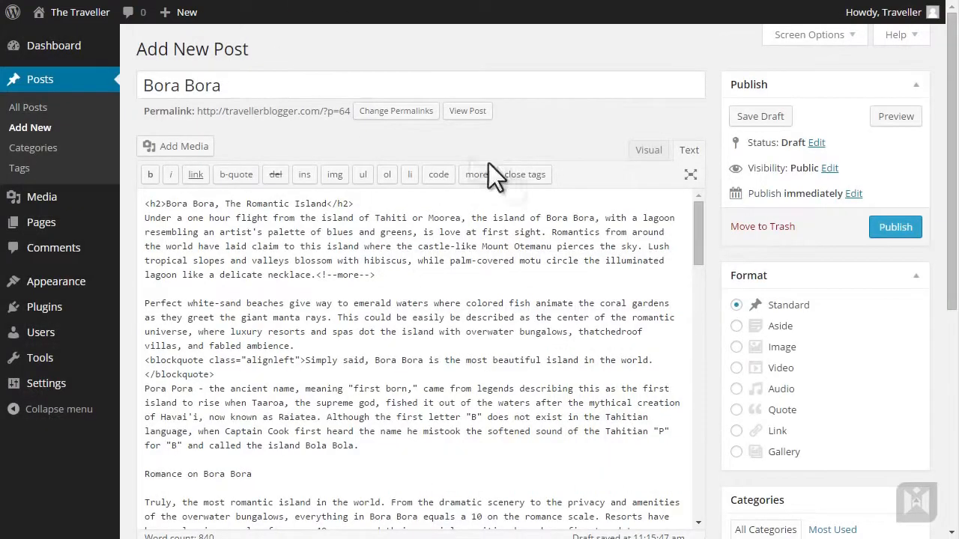
# Step: Switch back to visual editing and format the line "Romance on Bora Bora" as Heading 3
pyautogui.click(649, 154)
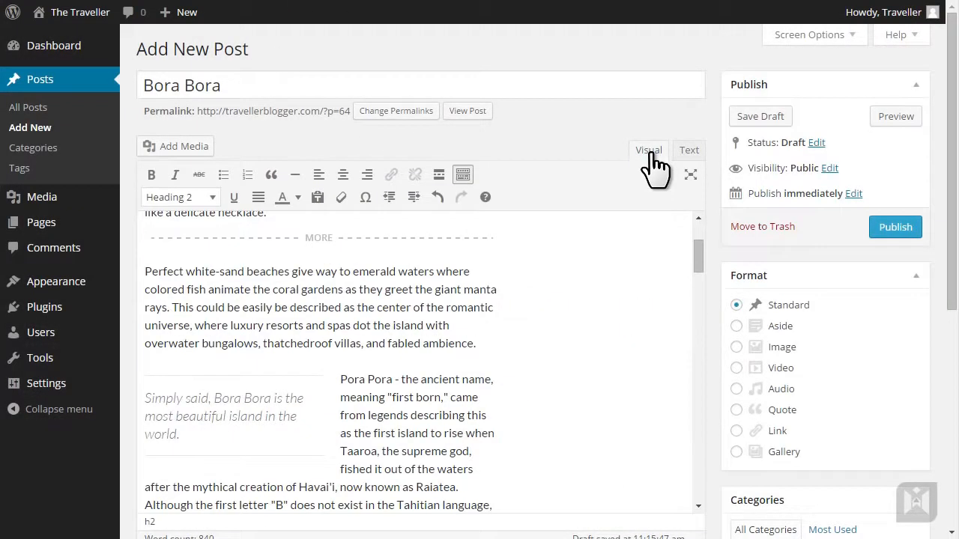
pyautogui.click(414, 305)
pyautogui.scroll(-4, 414, 305)
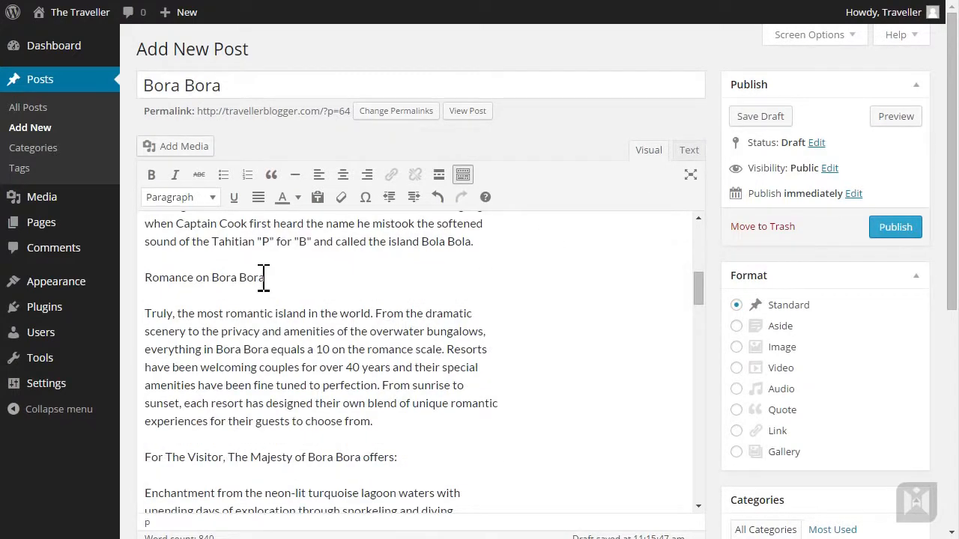
pyautogui.moveTo(264, 277); pyautogui.dragTo(144, 277)
pyautogui.click(191, 200)
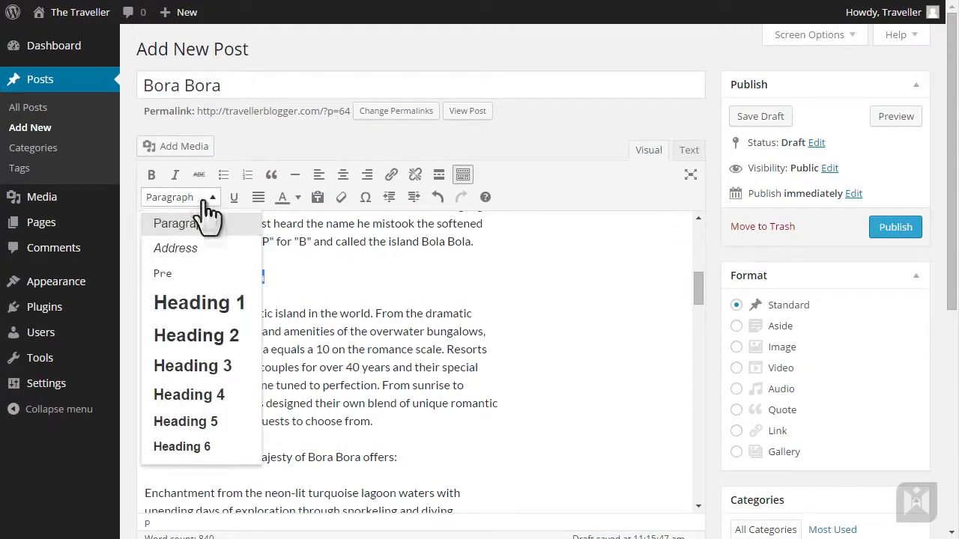
pyautogui.click(225, 366)
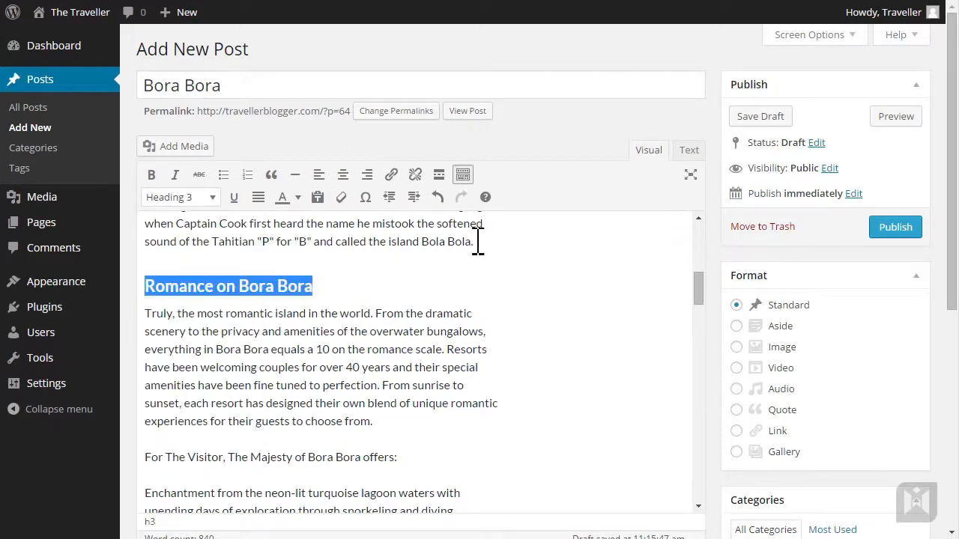
# Step: Insert a blank paragraph above the "Romance on Bora Bora" heading and bold the line "For The Visitor, The Majesty of Bora Bora offers:"
pyautogui.click(485, 241)
pyautogui.press('Return')
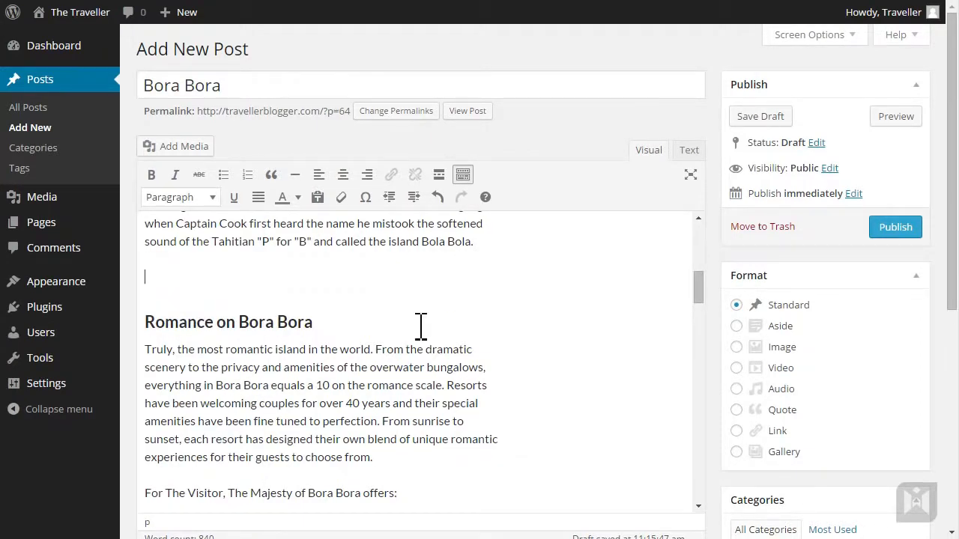
pyautogui.scroll(-2, 422, 330)
pyautogui.moveTo(399, 343); pyautogui.dragTo(145, 343)
pyautogui.click(150, 176)
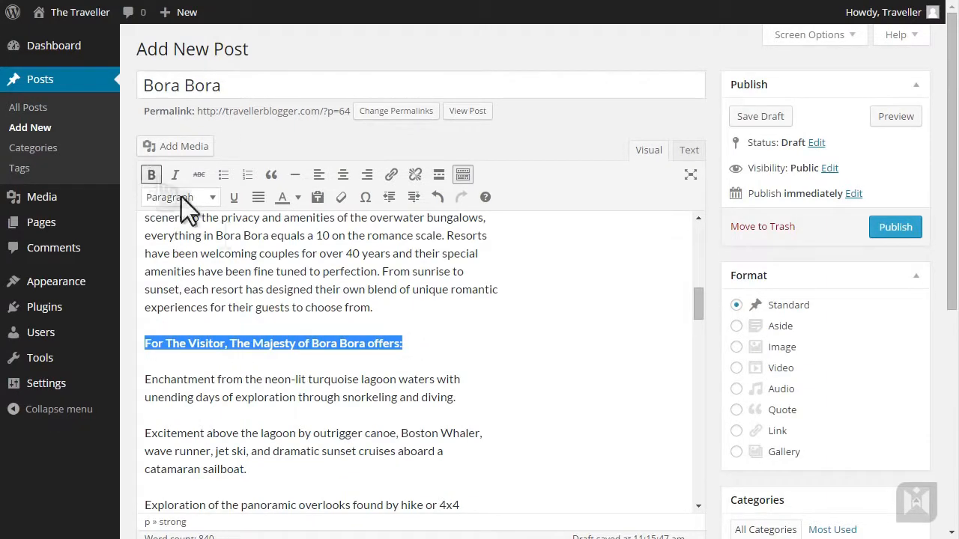
# Step: Turn the paragraphs from "Enchantment from the neon-lit turquoise lagoon" through "Romance in the natural ambience" into a bulleted list
pyautogui.click(154, 383)
pyautogui.moveTo(150, 378); pyautogui.dragTo(342, 453)
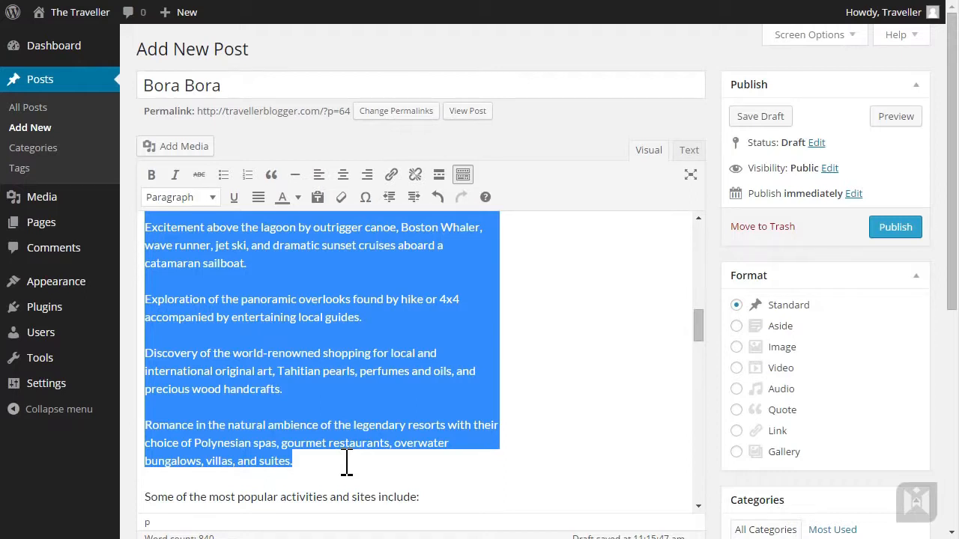
pyautogui.click(223, 175)
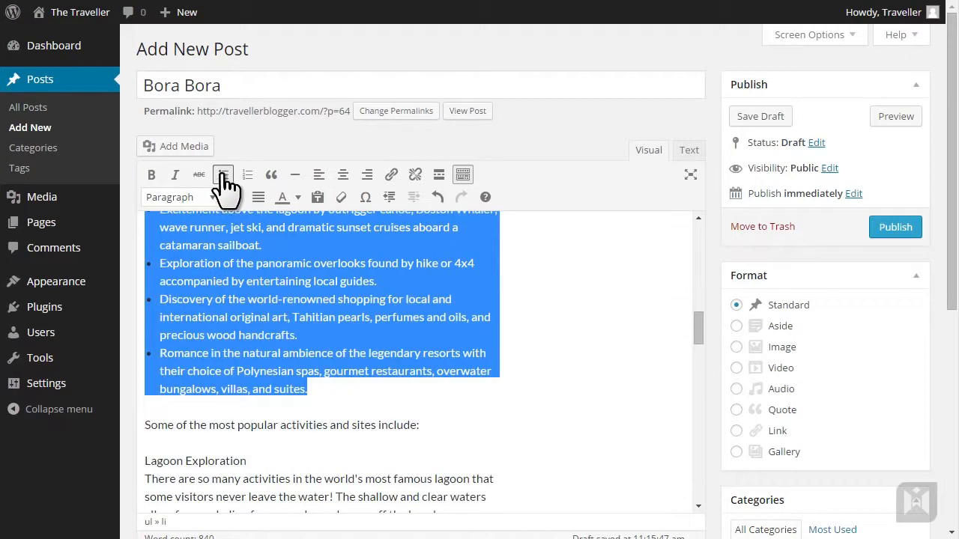
pyautogui.click(383, 386)
# Step: Format the line "Some of the most popular activities and sites include:" as Heading 3
pyautogui.scroll(-1, 382, 382)
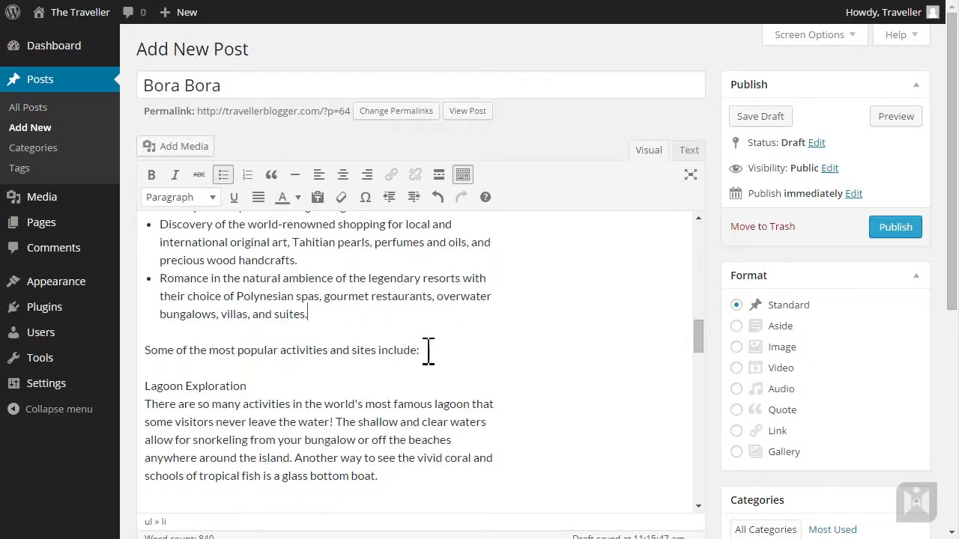
pyautogui.moveTo(425, 350)
pyautogui.mouseDown()
pyautogui.moveTo(153, 342)
pyautogui.moveTo(416, 352)
pyautogui.mouseUp()
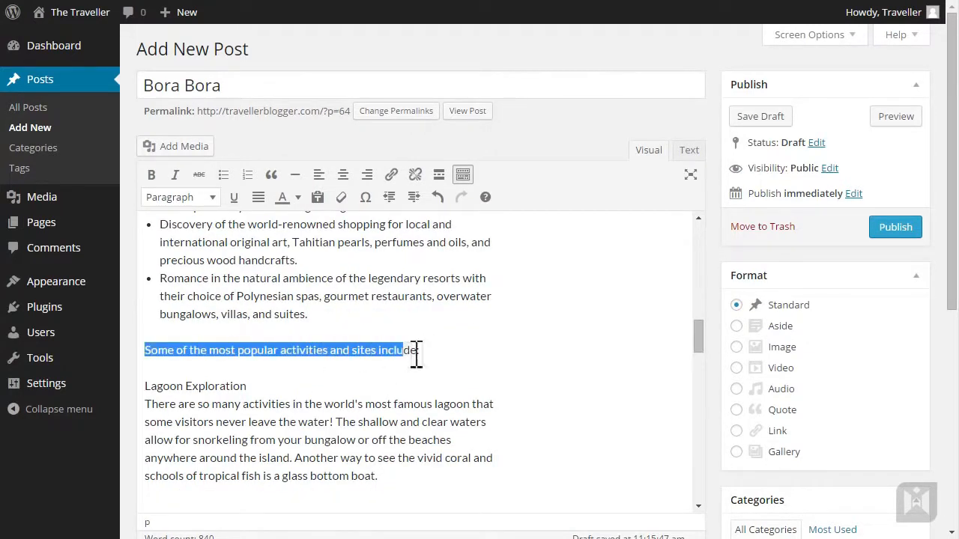
pyautogui.click(201, 197)
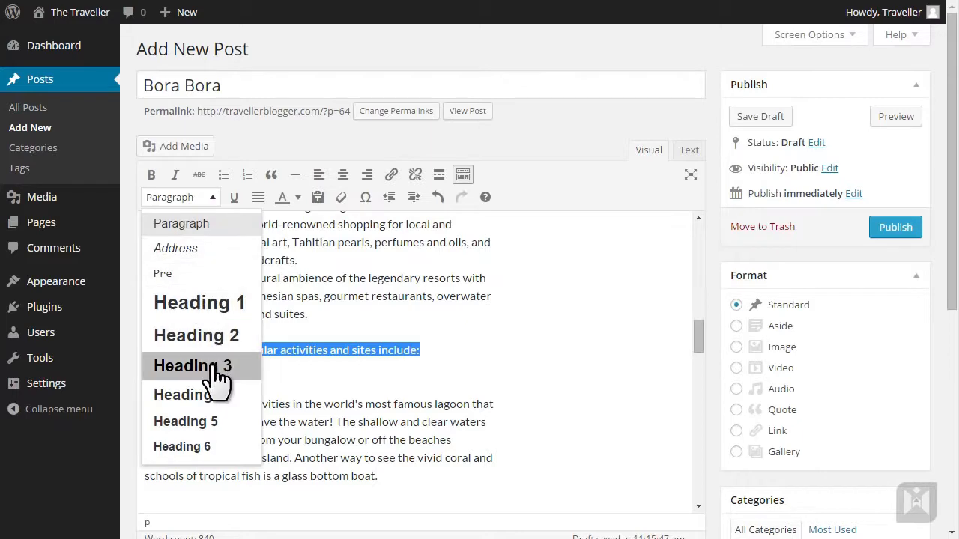
pyautogui.click(212, 367)
# Step: Delete the extra empty paragraph above "Breakfast by Canoe" and bold the subheadings "Lagoon Exploration" and "Breakfast by Canoe"
pyautogui.scroll(-3, 313, 367)
pyautogui.click(234, 389)
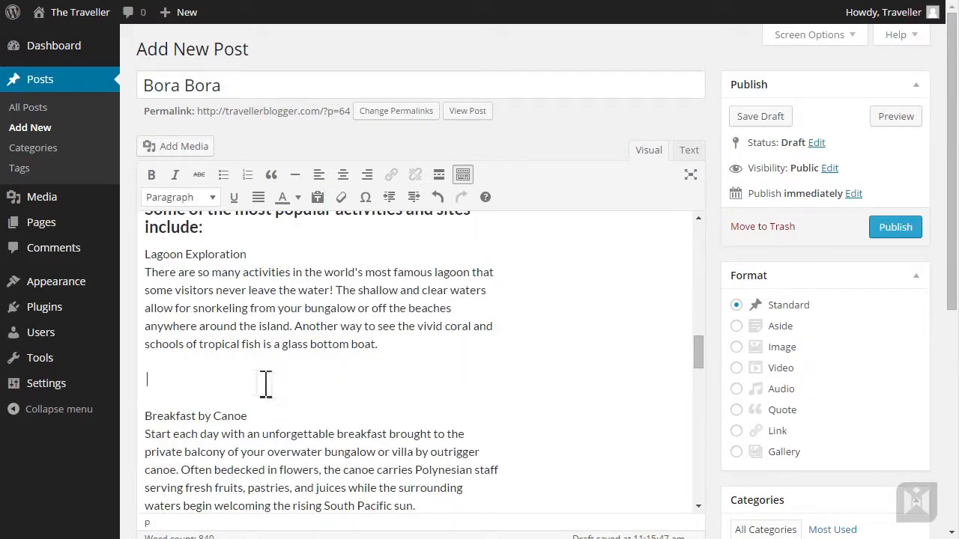
pyautogui.press('BackSpace')
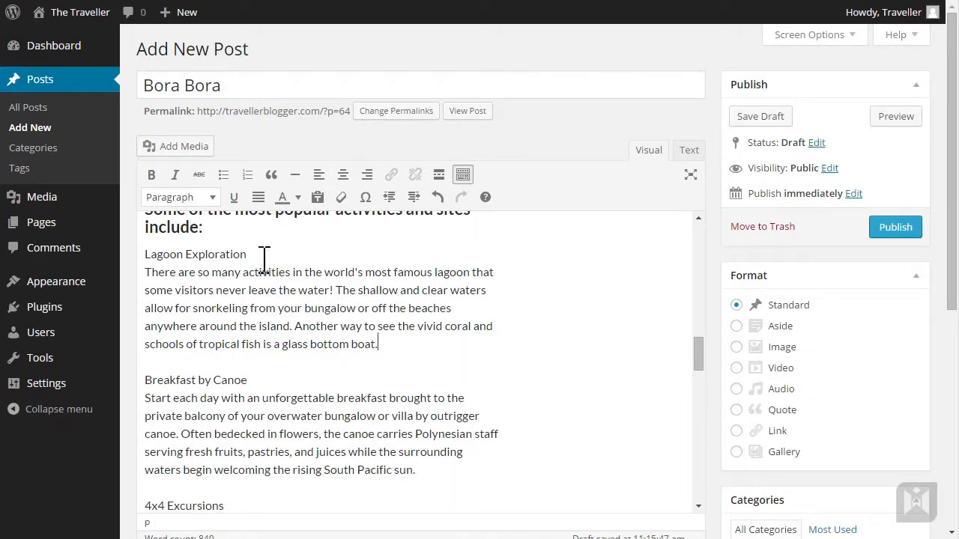
pyautogui.moveTo(247, 254); pyautogui.dragTo(145, 253)
pyautogui.hotkey('ctrl', 'b')
pyautogui.moveTo(247, 379); pyautogui.dragTo(125, 380)
pyautogui.hotkey('ctrl', 'b')
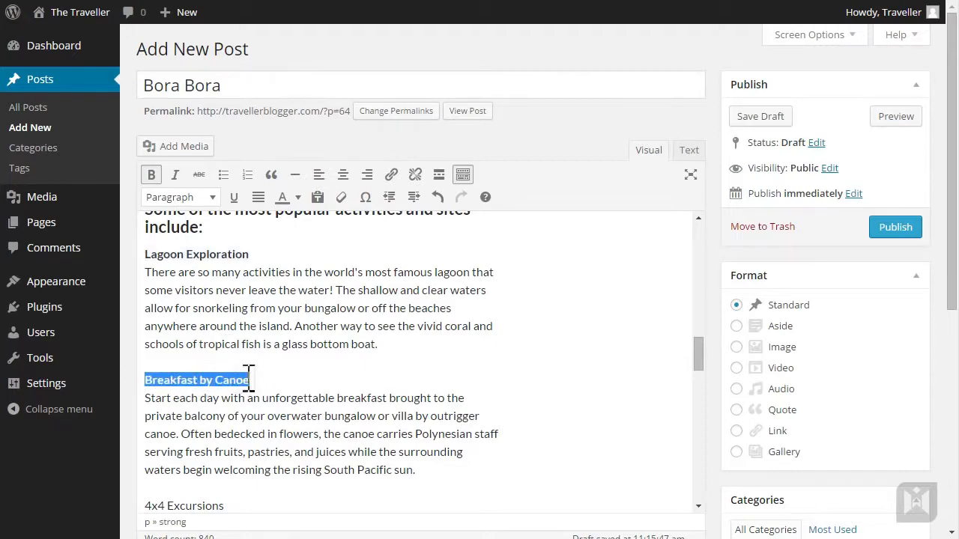
# Step: Bold the subheadings "4x4 Excursions", "Shark and Ray Feeding", "Sailing" and "Diving"
pyautogui.scroll(-4, 240, 359)
pyautogui.moveTo(225, 281); pyautogui.dragTo(129, 283)
pyautogui.hotkey('ctrl', 'b')
pyautogui.moveTo(264, 390); pyautogui.dragTo(140, 385)
pyautogui.hotkey('ctrl', 'b')
pyautogui.scroll(-4, 224, 382)
pyautogui.moveTo(195, 366); pyautogui.dragTo(143, 365)
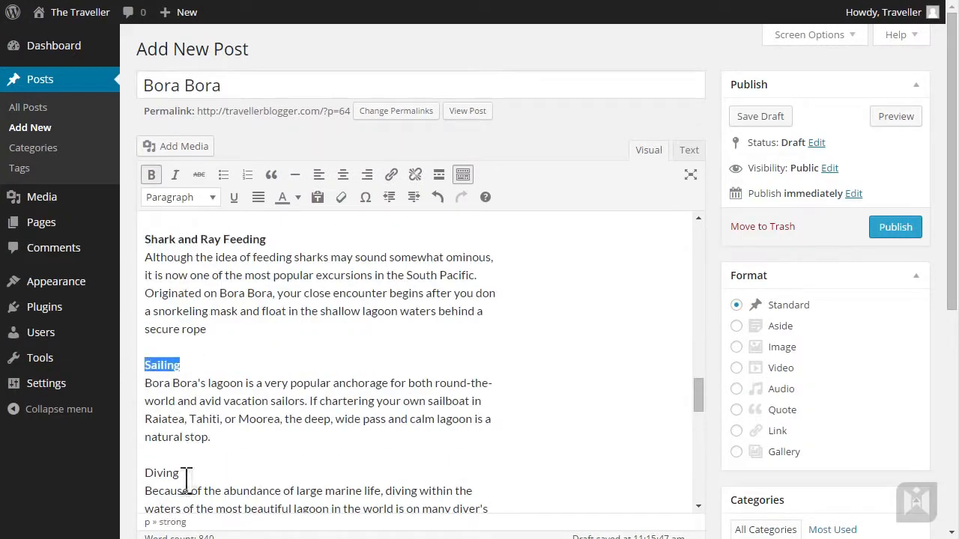
pyautogui.moveTo(185, 473); pyautogui.dragTo(143, 473)
pyautogui.hotkey('ctrl', 'b')
# Step: Bold the subheadings "Shopping and Dining" and "Motu Tapu"
pyautogui.scroll(-4, 247, 444)
pyautogui.scroll(-2, 255, 419)
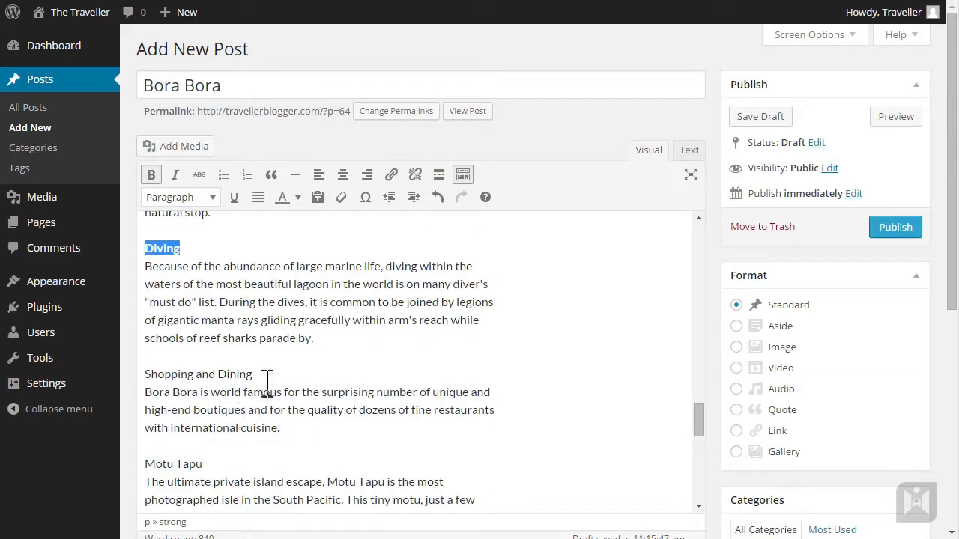
pyautogui.moveTo(254, 374); pyautogui.dragTo(142, 374)
pyautogui.hotkey('ctrl', 'b')
pyautogui.moveTo(204, 463); pyautogui.dragTo(143, 464)
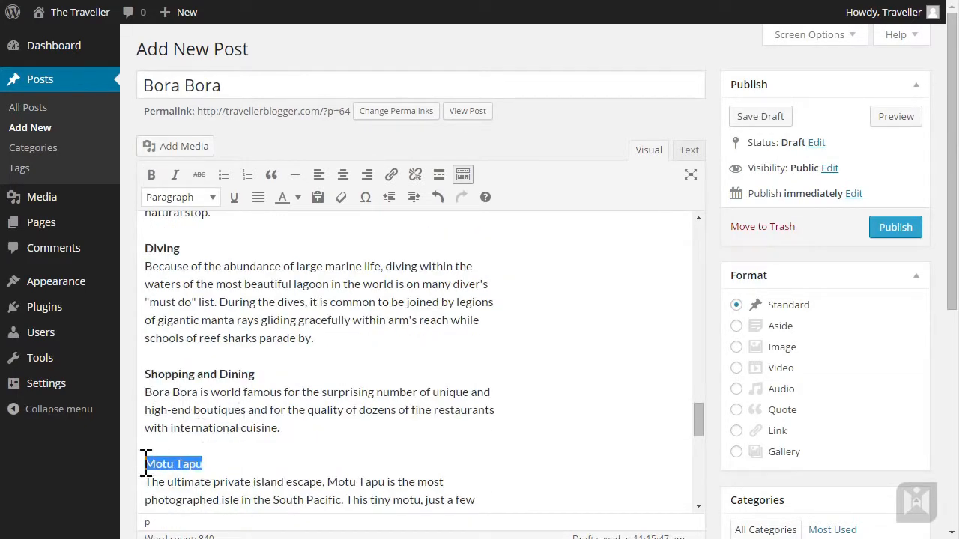
pyautogui.click(153, 175)
pyautogui.click(375, 314)
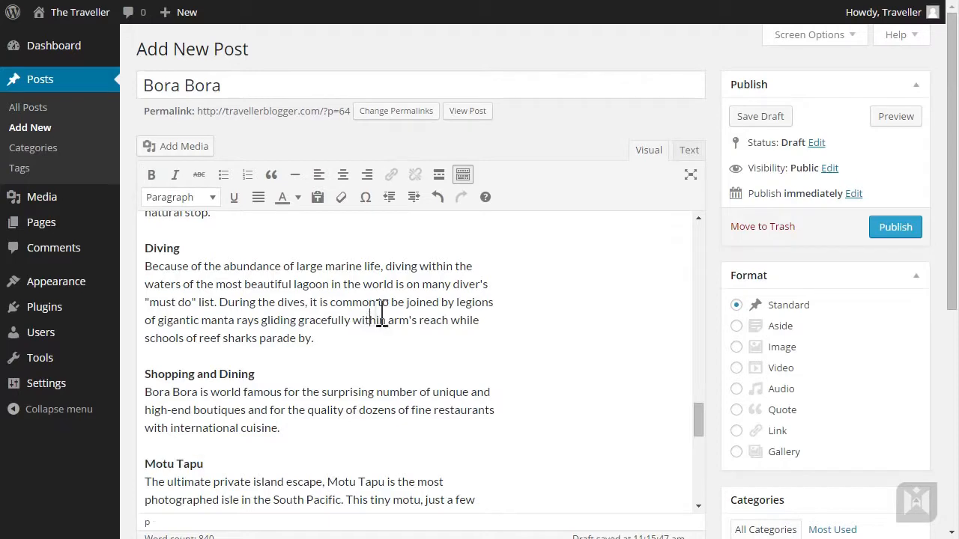
# Step: Add a blank non-bulleted paragraph between the bulleted list and the "Some of the most popular activities and sites include:" heading
pyautogui.scroll(-2, 438, 330)
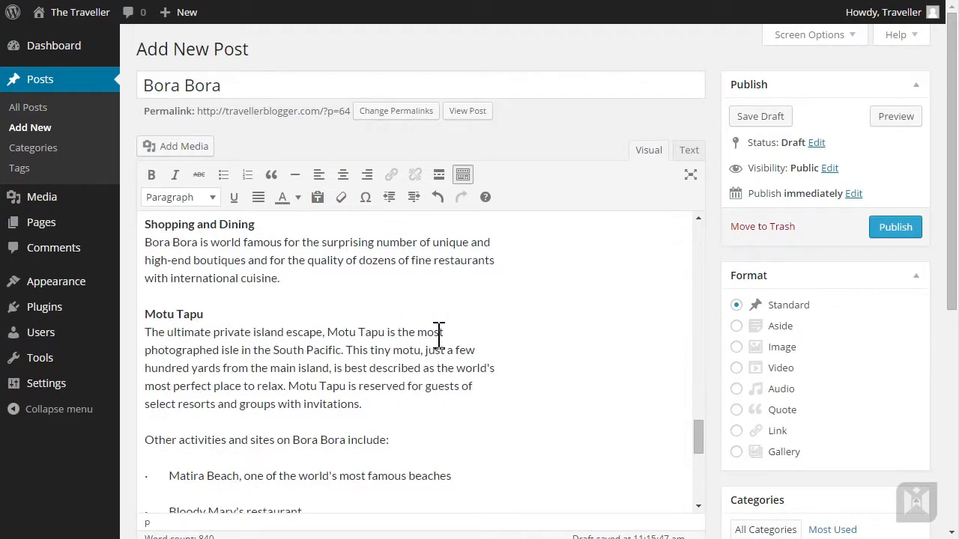
pyautogui.scroll(10, 439, 337)
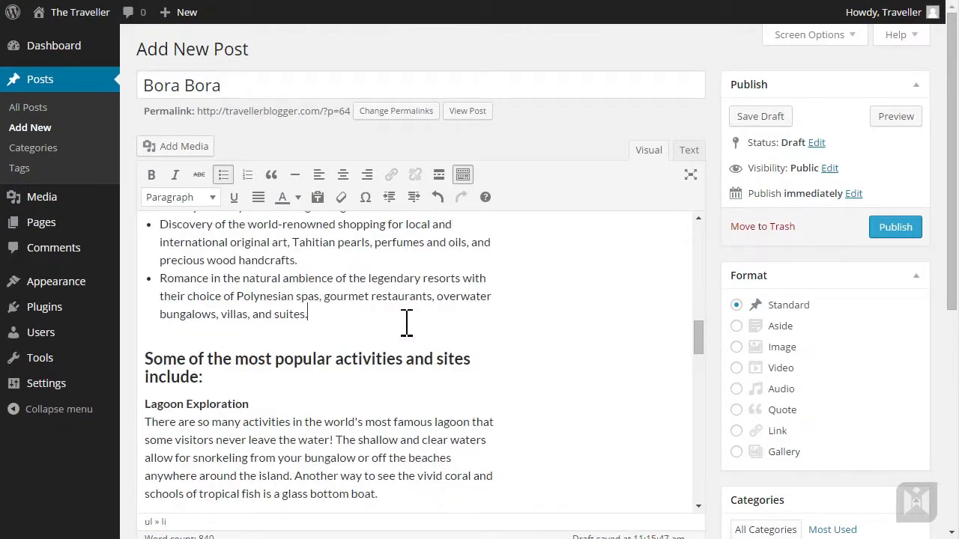
pyautogui.press('Return')
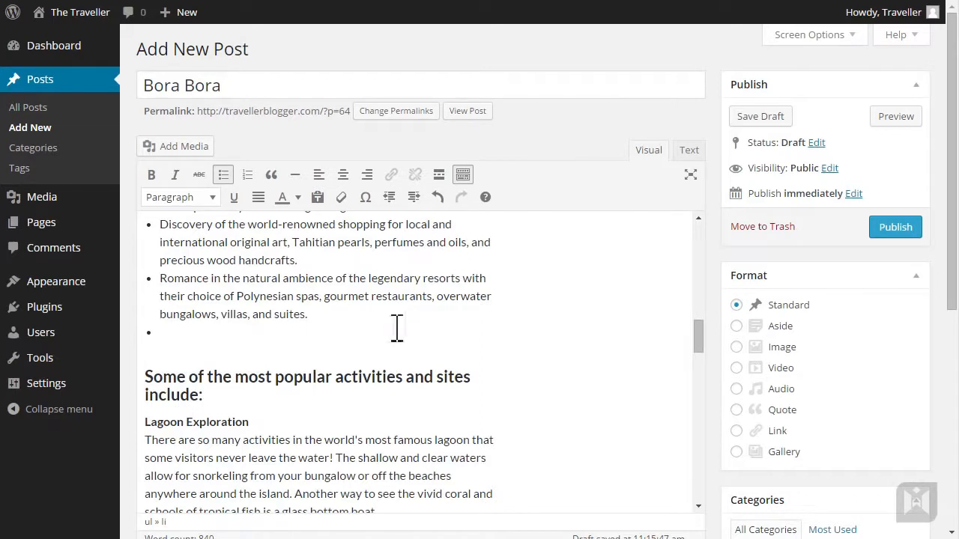
pyautogui.click(224, 176)
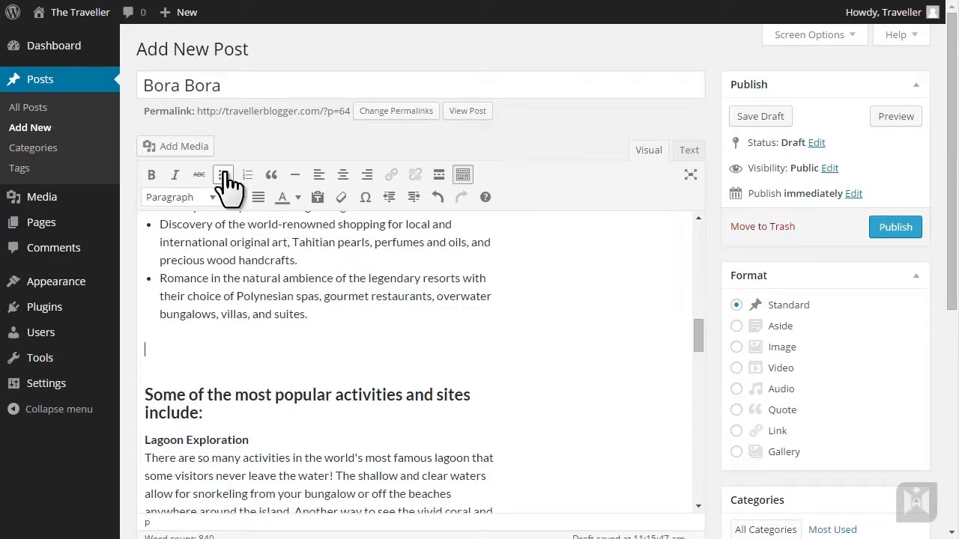
# Step: Bold the line "Other activities and sites on Bora Bora include:"
pyautogui.scroll(-15, 525, 398)
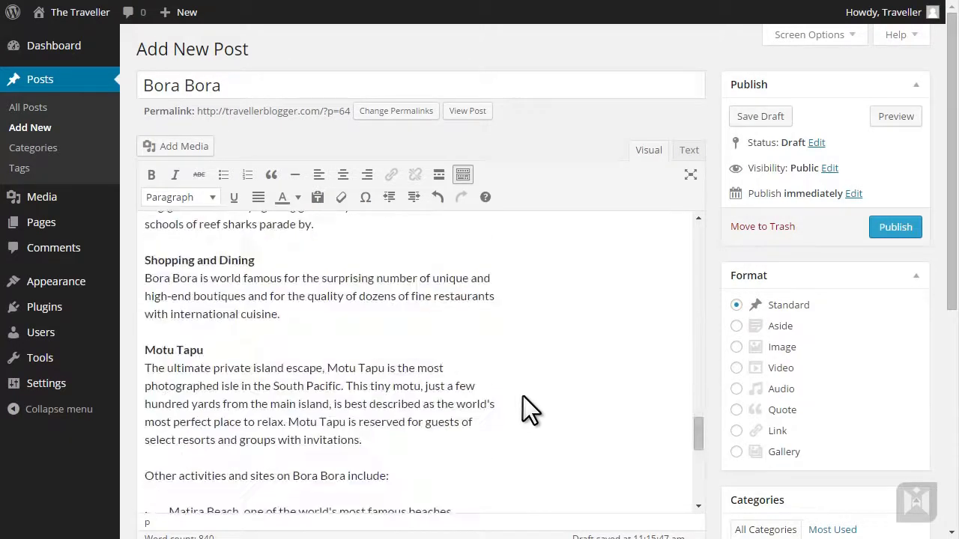
pyautogui.moveTo(389, 326); pyautogui.dragTo(154, 329)
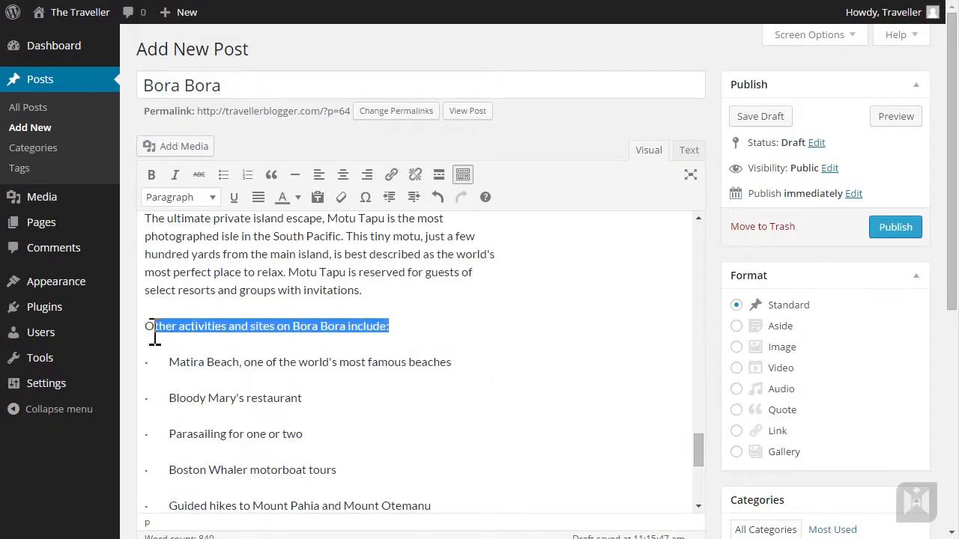
pyautogui.hotkey('ctrl', 'b')
pyautogui.press('End')
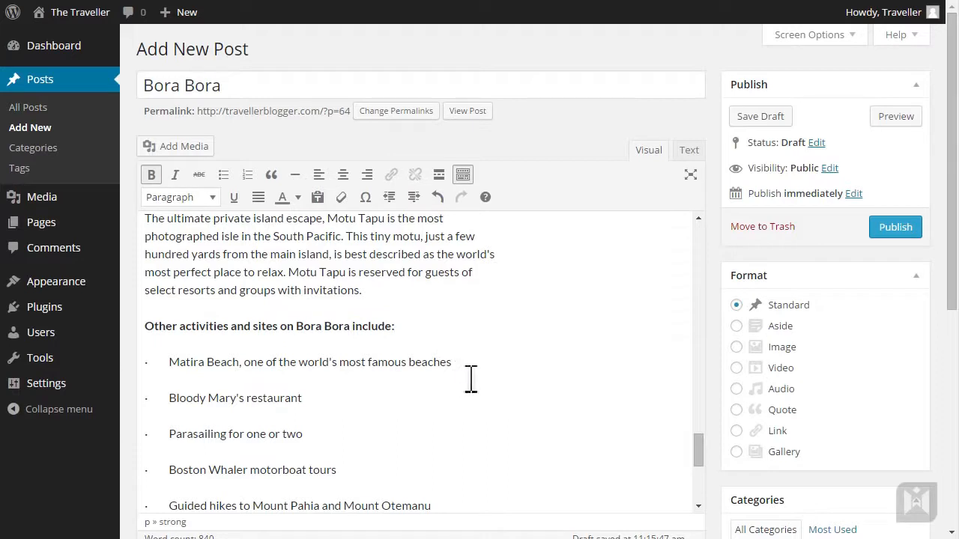
# Step: In the post's HTML source, delete the dot characters and spacing before the items from "Matira Beach" through "Boston Whaler motorboat tours"
pyautogui.scroll(-2, 469, 379)
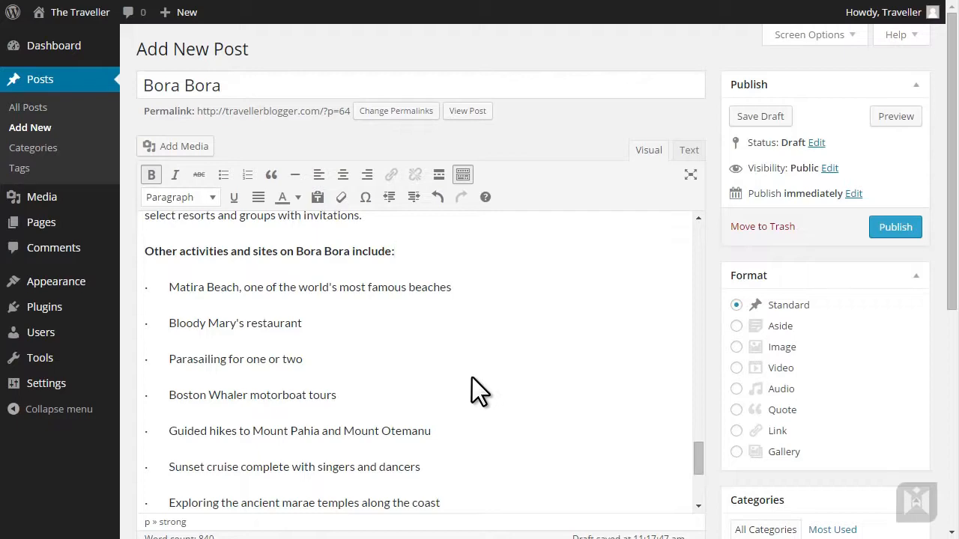
pyautogui.click(689, 152)
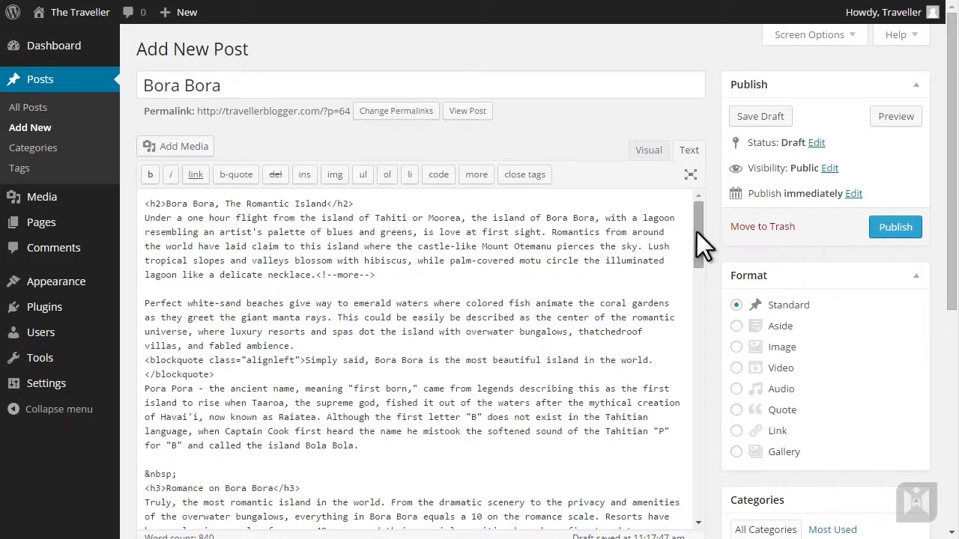
pyautogui.moveTo(697, 232); pyautogui.dragTo(692, 465)
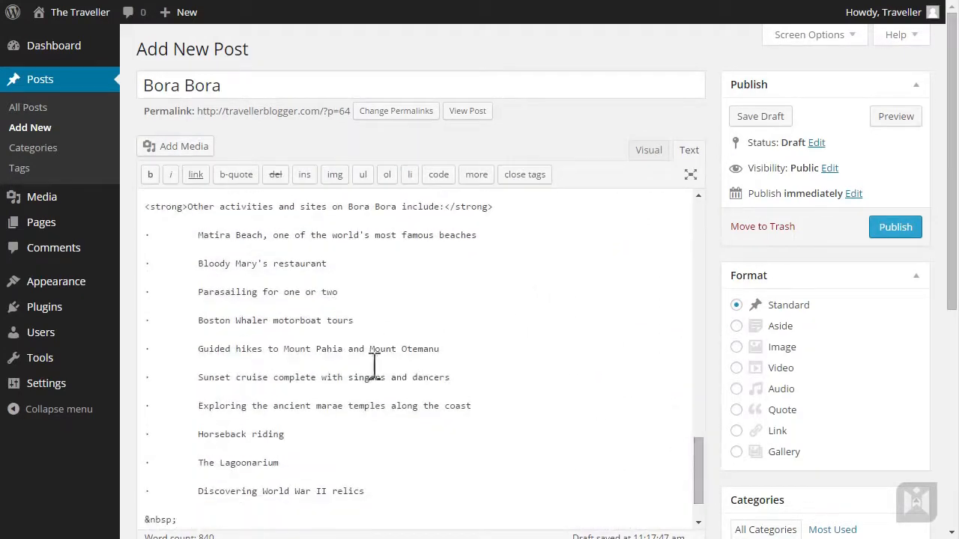
pyautogui.moveTo(196, 239); pyautogui.dragTo(145, 241)
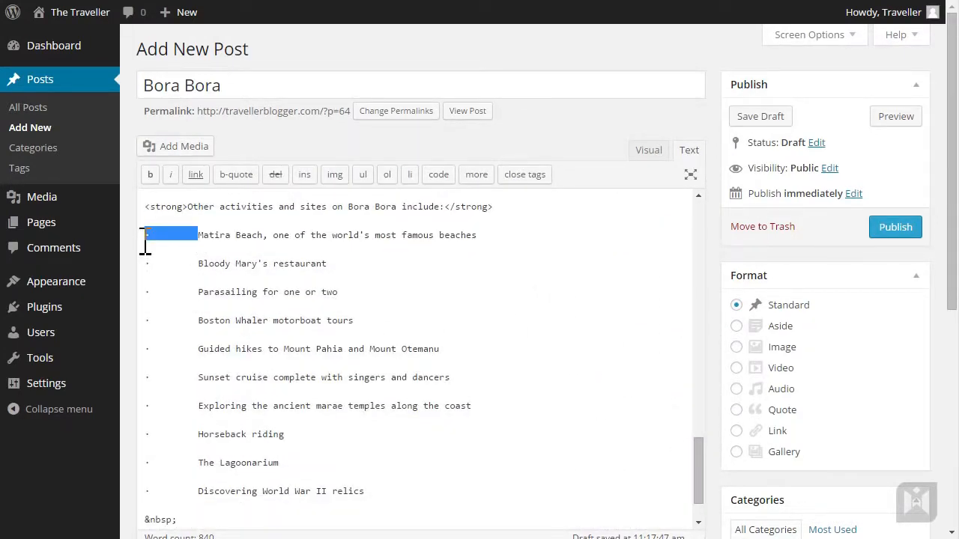
pyautogui.press('BackSpace')
pyautogui.moveTo(198, 264); pyautogui.dragTo(145, 263)
pyautogui.press('BackSpace')
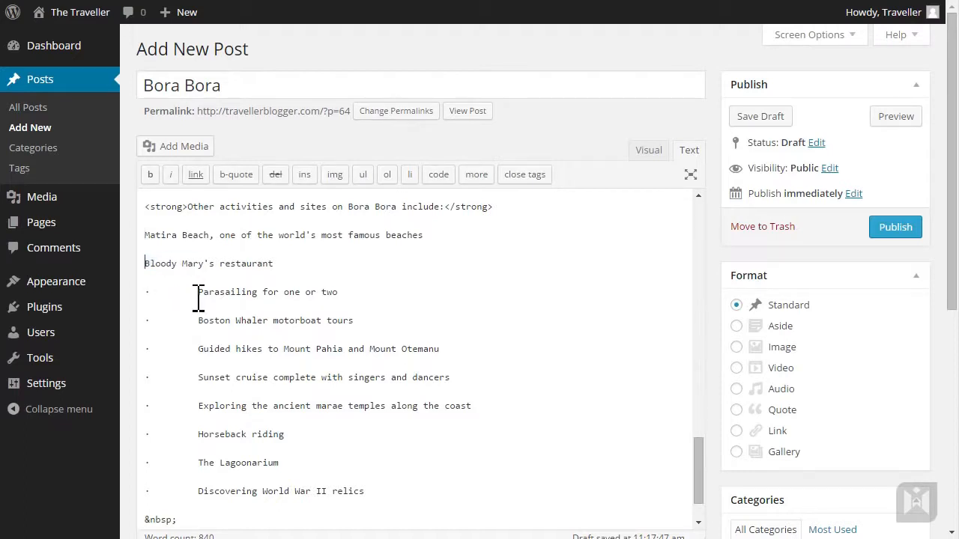
pyautogui.moveTo(199, 292); pyautogui.dragTo(146, 292)
pyautogui.press('BackSpace')
pyautogui.moveTo(198, 320); pyautogui.dragTo(143, 324)
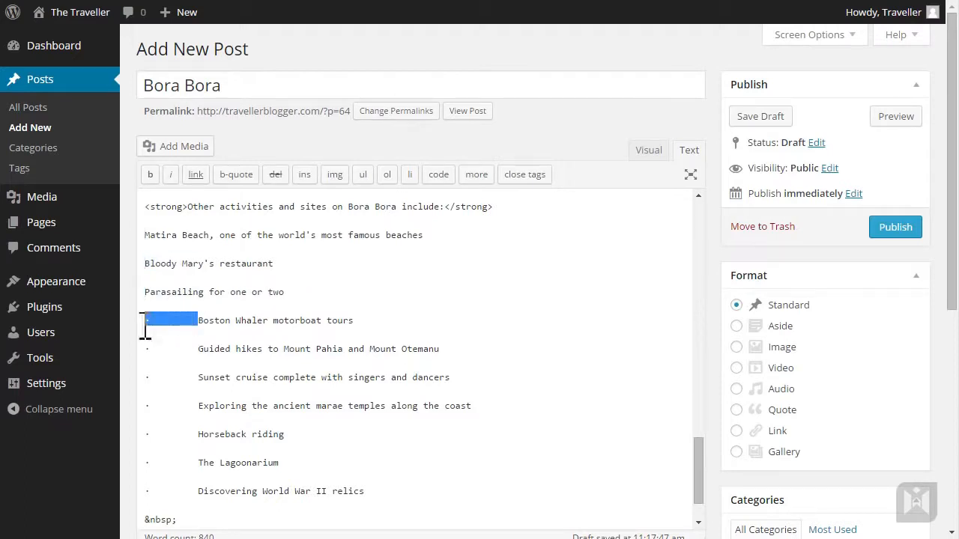
pyautogui.press('BackSpace')
# Step: Remove the dots and leading spaces from the remaining items, "Guided hikes to Mount Pahia and Mount Otemanu" through "Discovering World War II relics"
pyautogui.moveTo(199, 350); pyautogui.dragTo(149, 361)
pyautogui.press('BackSpace')
pyautogui.moveTo(198, 379); pyautogui.dragTo(145, 379)
pyautogui.press('BackSpace')
pyautogui.moveTo(198, 406); pyautogui.dragTo(145, 408)
pyautogui.press('BackSpace')
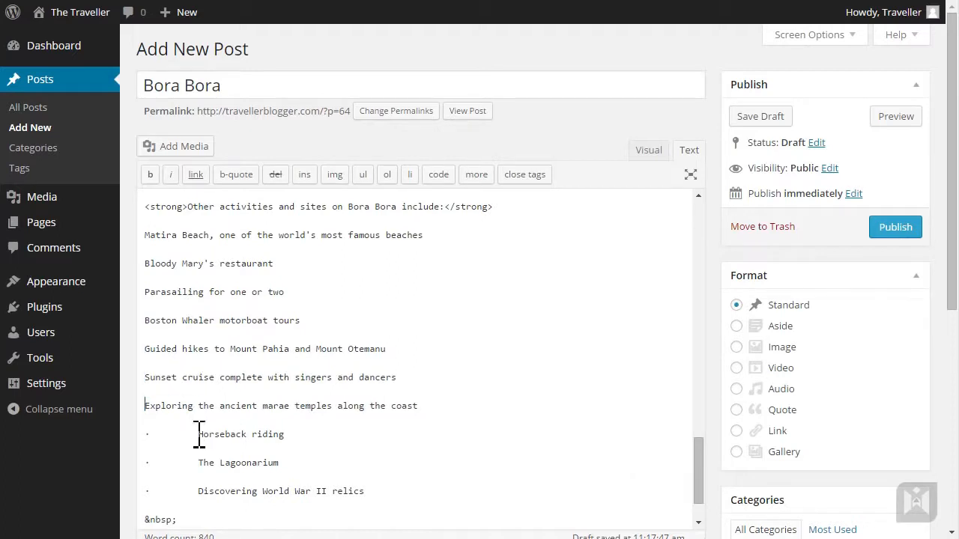
pyautogui.moveTo(199, 435); pyautogui.dragTo(146, 436)
pyautogui.press('BackSpace')
pyautogui.press('Delete')
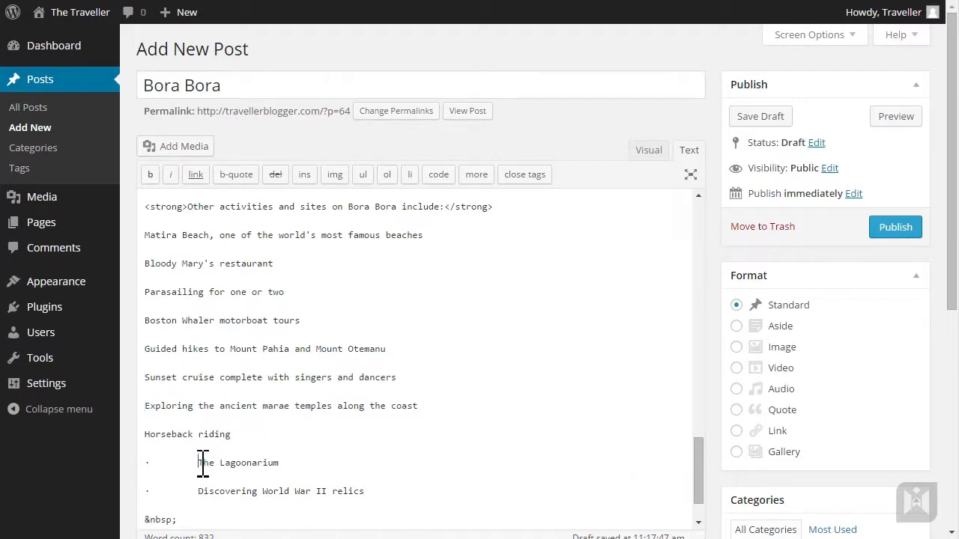
pyautogui.moveTo(199, 463); pyautogui.dragTo(145, 462)
pyautogui.press('BackSpace')
pyautogui.moveTo(200, 493); pyautogui.dragTo(141, 492)
pyautogui.press('BackSpace')
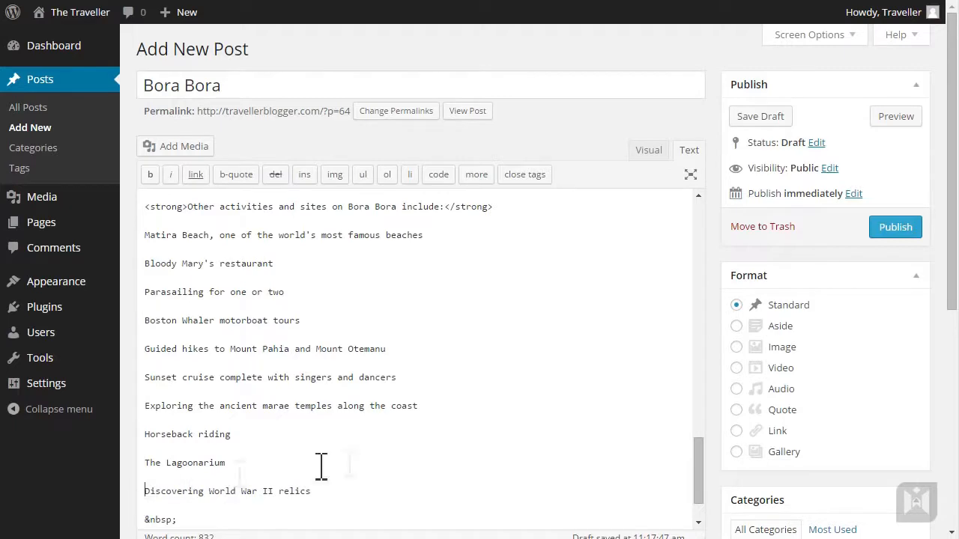
# Step: Switch back to visual editing and make the items from "Matira Beach" to "Discovering World War II relics" a bulleted list
pyautogui.click(650, 153)
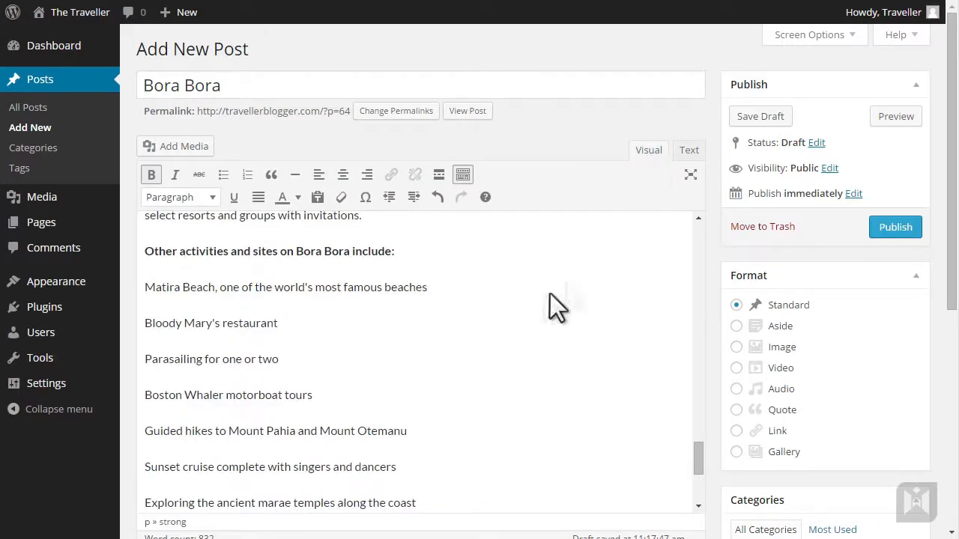
pyautogui.moveTo(146, 288); pyautogui.dragTo(433, 458)
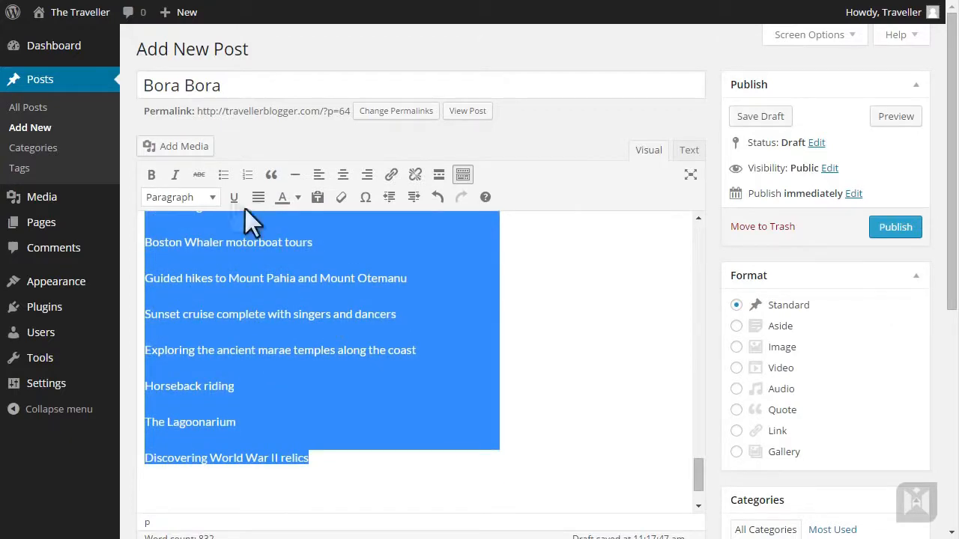
pyautogui.click(224, 175)
# Step: Delete the empty paragraph after "Discovering World War II relics" at the end of the post
pyautogui.scroll(-5, 578, 394)
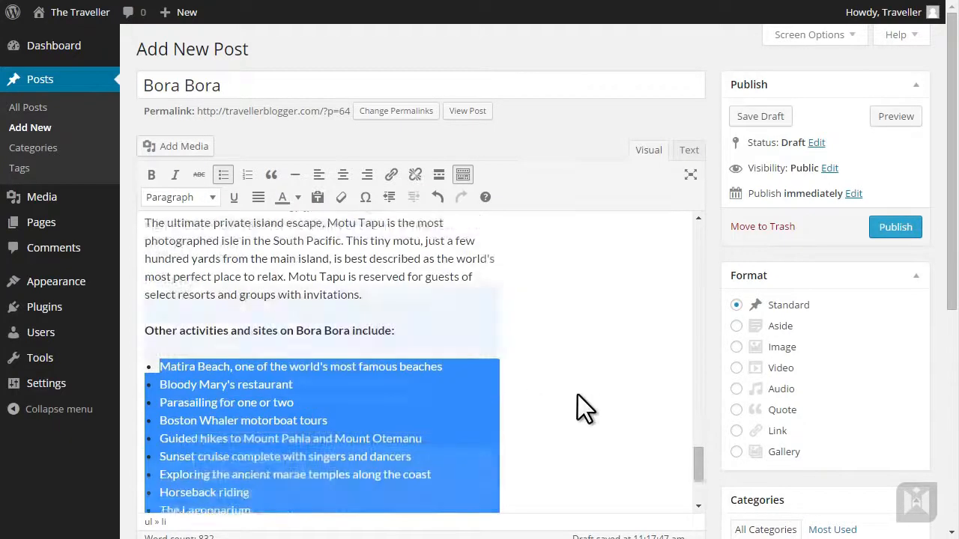
pyautogui.click(325, 409)
pyautogui.scroll(2, 433, 403)
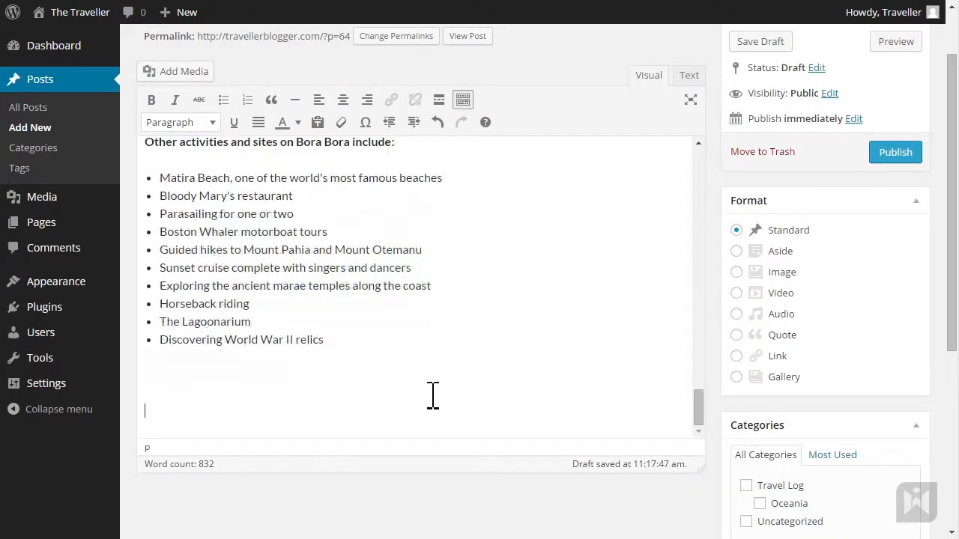
pyautogui.press('BackSpace')
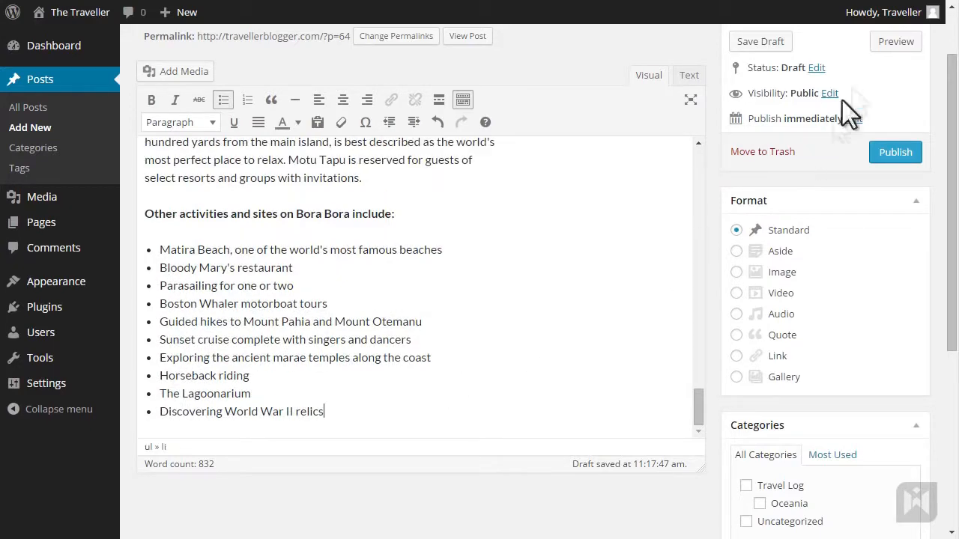
# Step: Look over the previewed Bora Bora post down to the "Romance on Bora Bora" section and return to the editor
pyautogui.click(314, 0)
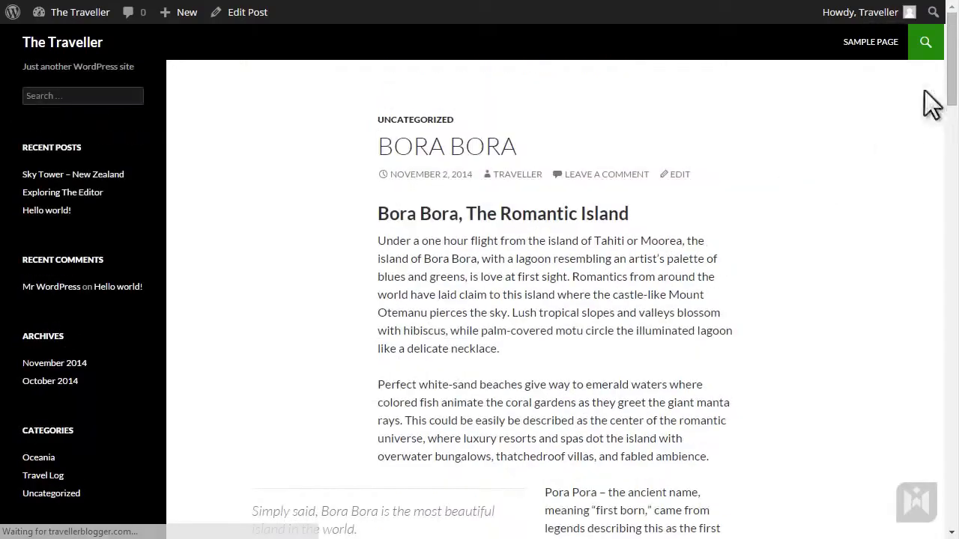
pyautogui.moveTo(949, 70); pyautogui.dragTo(945, 141)
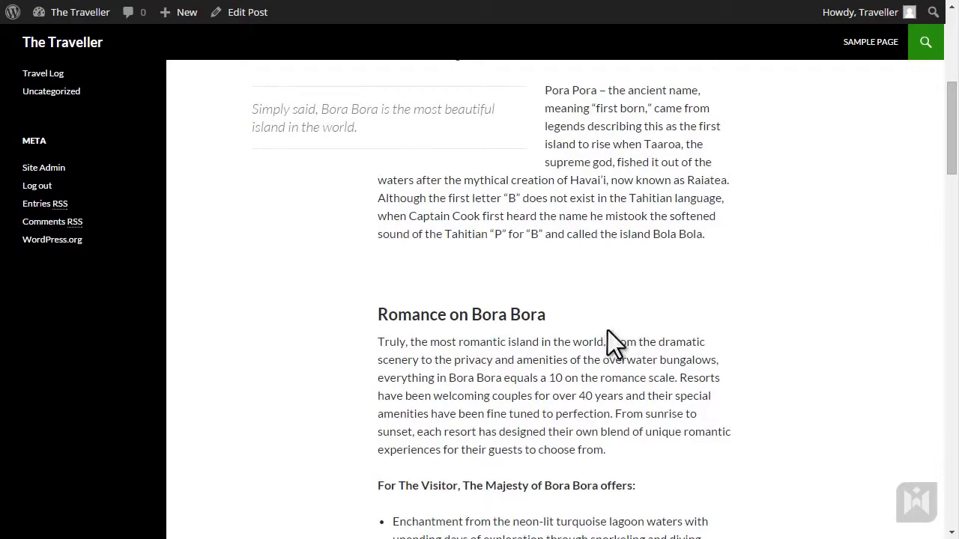
pyautogui.click(240, 12)
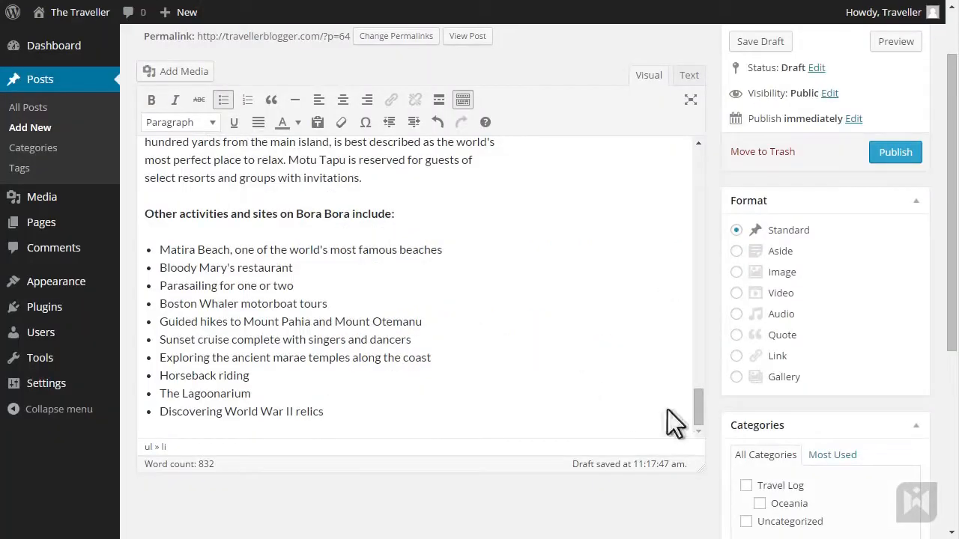
# Step: Split "Truly, the most romantic island in the world." into its own paragraph under "Romance on Bora Bora" and make it a blockquote
pyautogui.moveTo(695, 404); pyautogui.dragTo(695, 210)
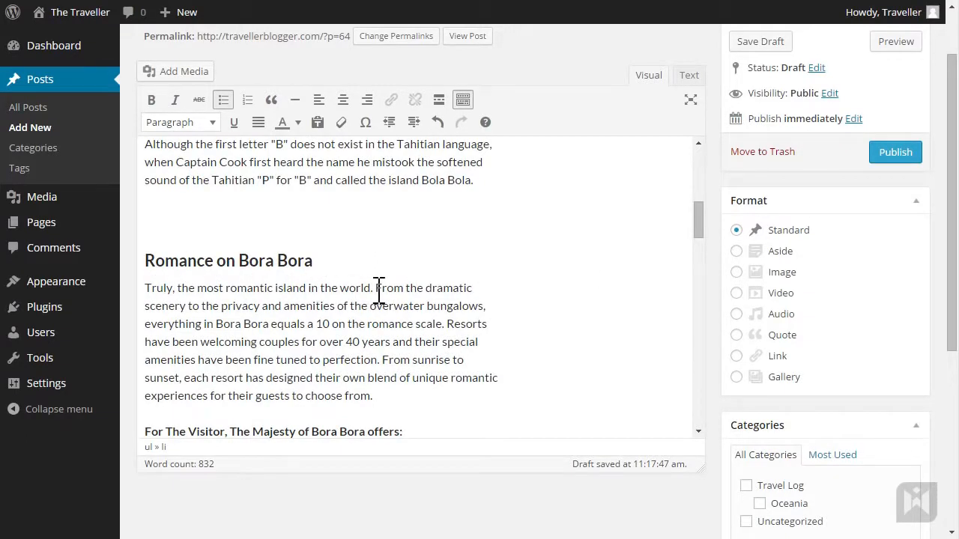
pyautogui.press('Return')
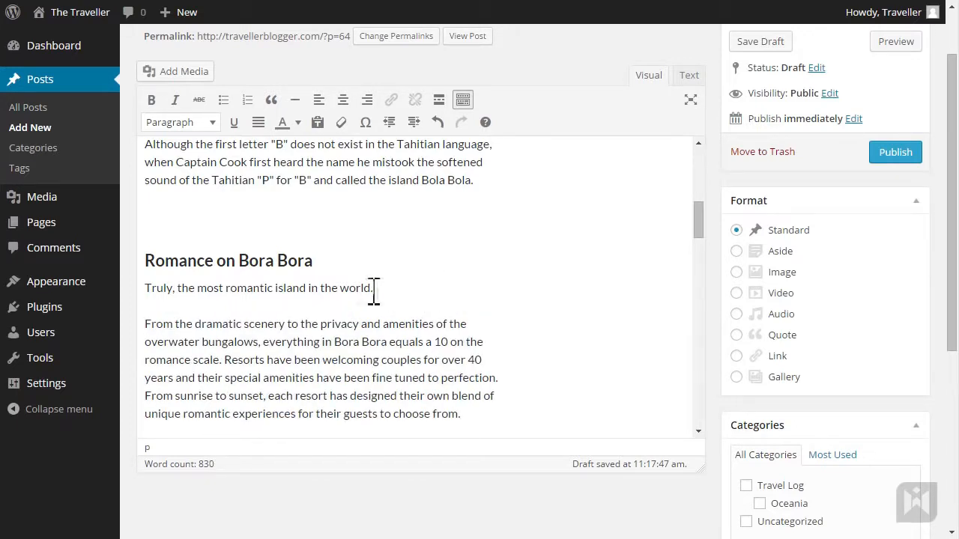
pyautogui.moveTo(374, 292); pyautogui.dragTo(151, 300)
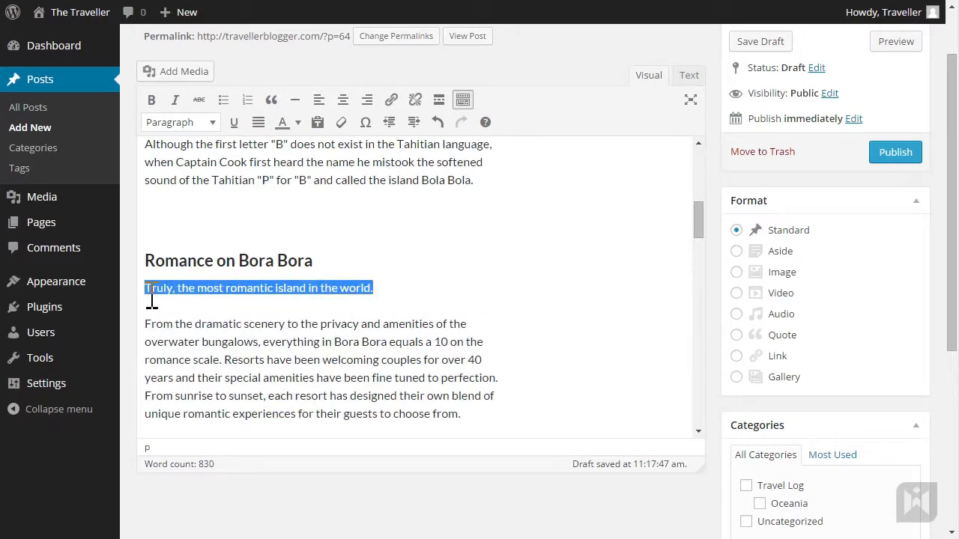
pyautogui.click(271, 99)
pyautogui.click(424, 292)
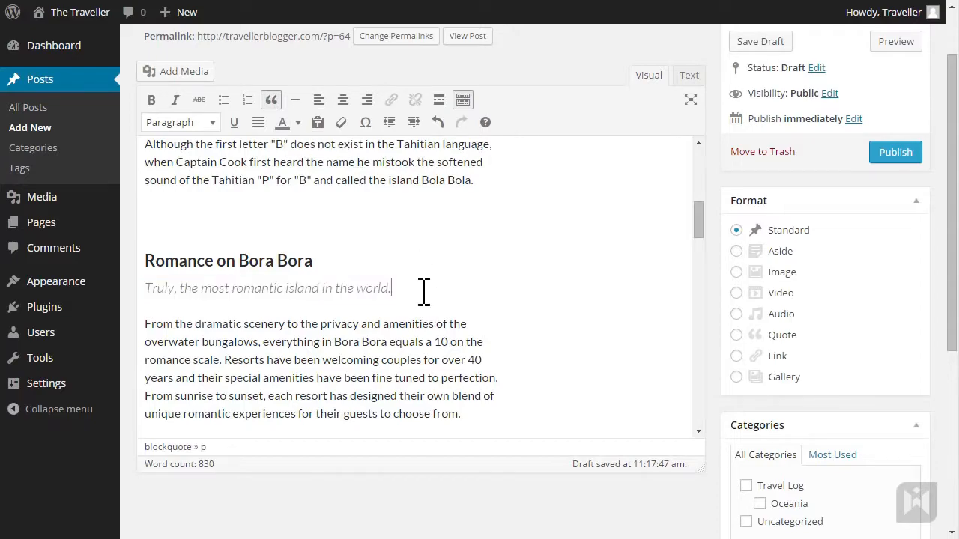
# Step: In the post's HTML source, add class="alignright" to the "Truly, the most romantic island in the world." blockquote and preview the post
pyautogui.click(689, 76)
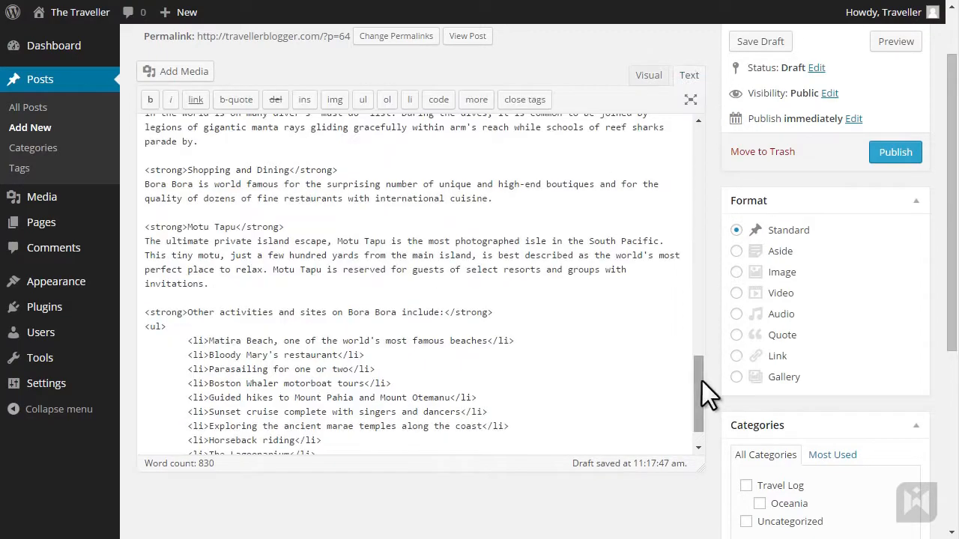
pyautogui.scroll(3, 700, 337)
pyautogui.scroll(5, 697, 225)
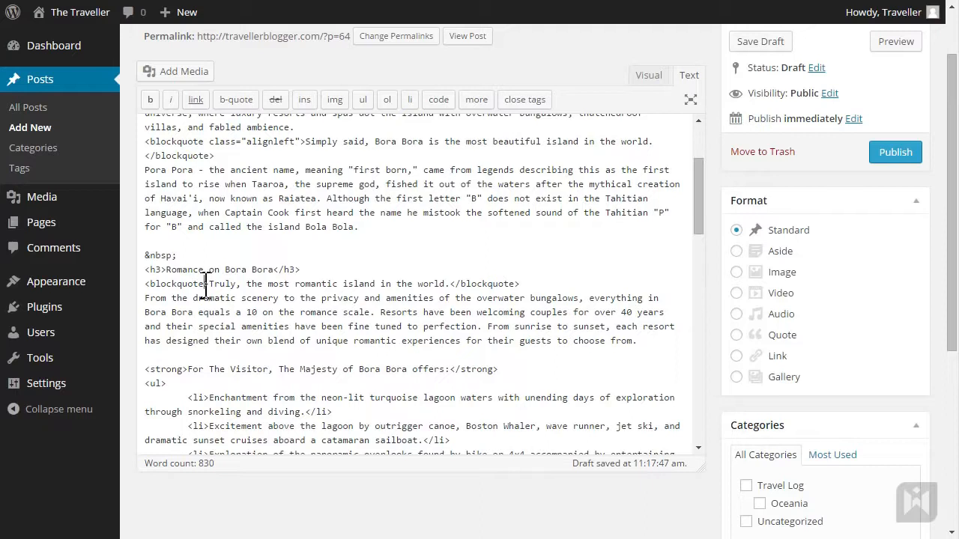
pyautogui.write('class=""')
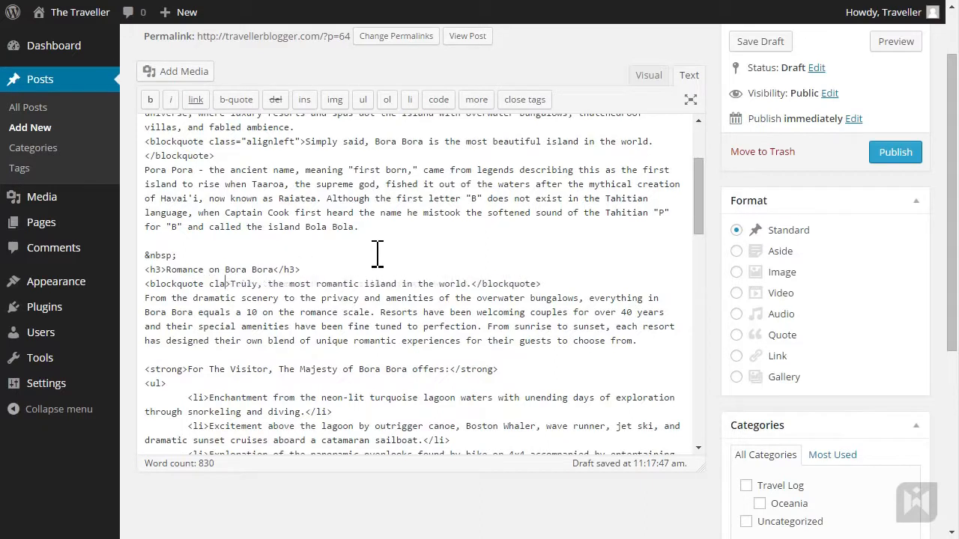
pyautogui.press('Left')
pyautogui.write('alignright')
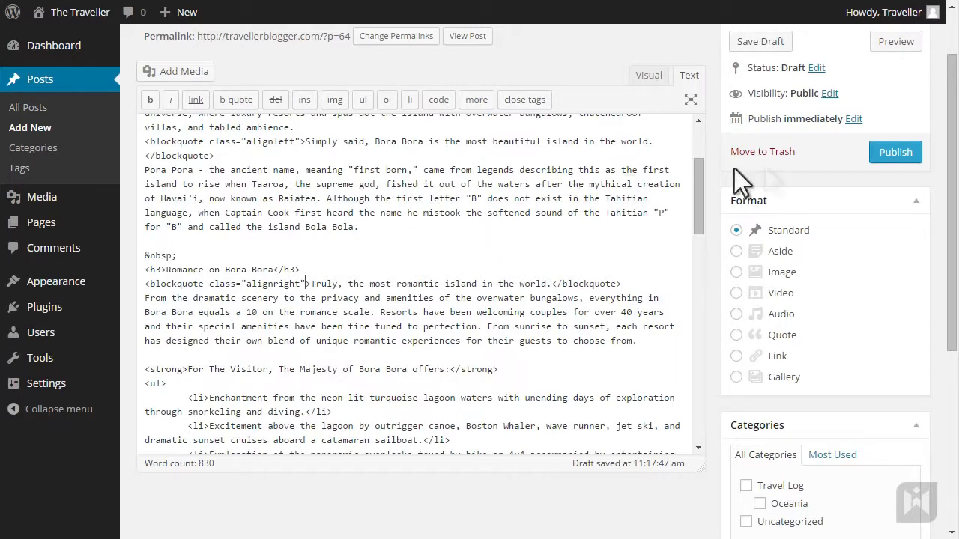
pyautogui.click(896, 41)
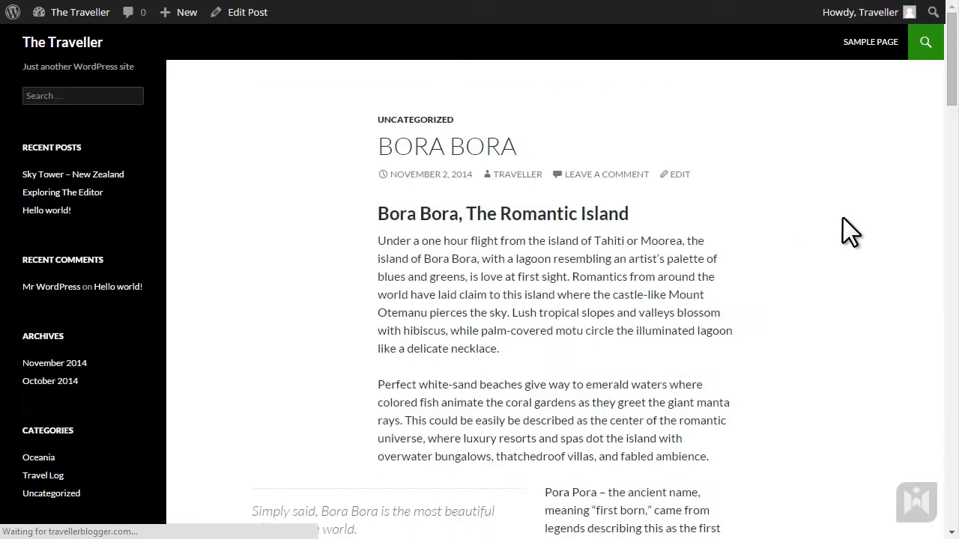
pyautogui.scroll(-5, 842, 218)
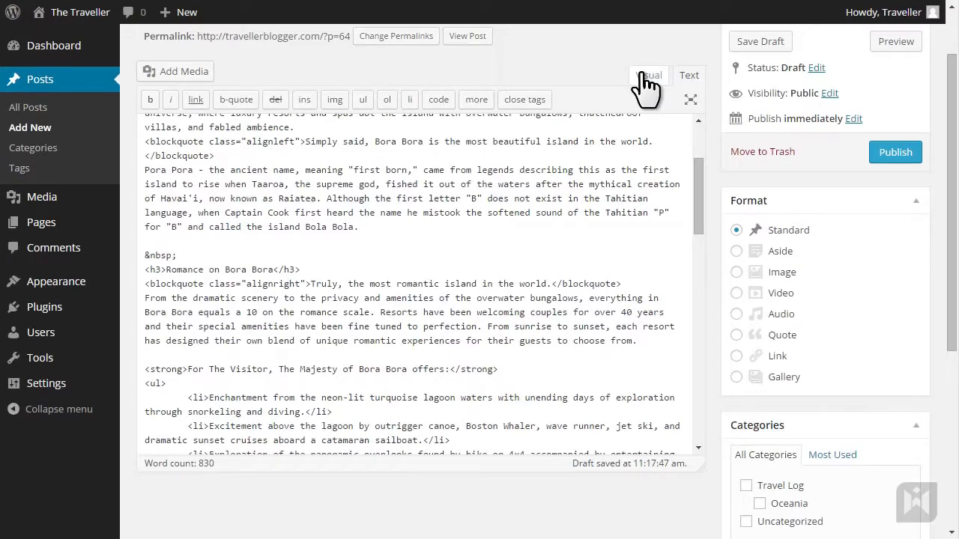
# Step: Switch back to visual editing and reword the heading "Some of the most popular activities and sites include:" as "Popular Activities:"
pyautogui.click(649, 75)
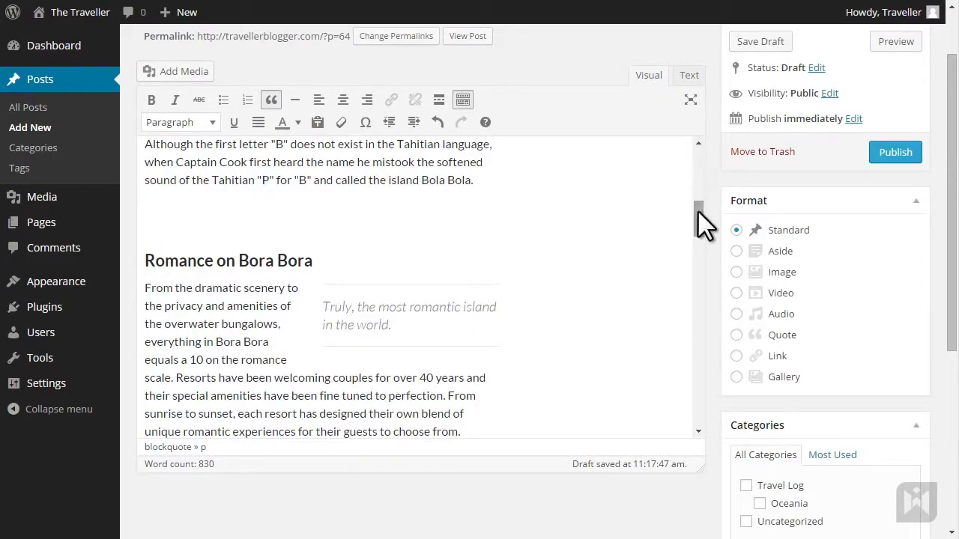
pyautogui.moveTo(698, 212); pyautogui.dragTo(710, 278)
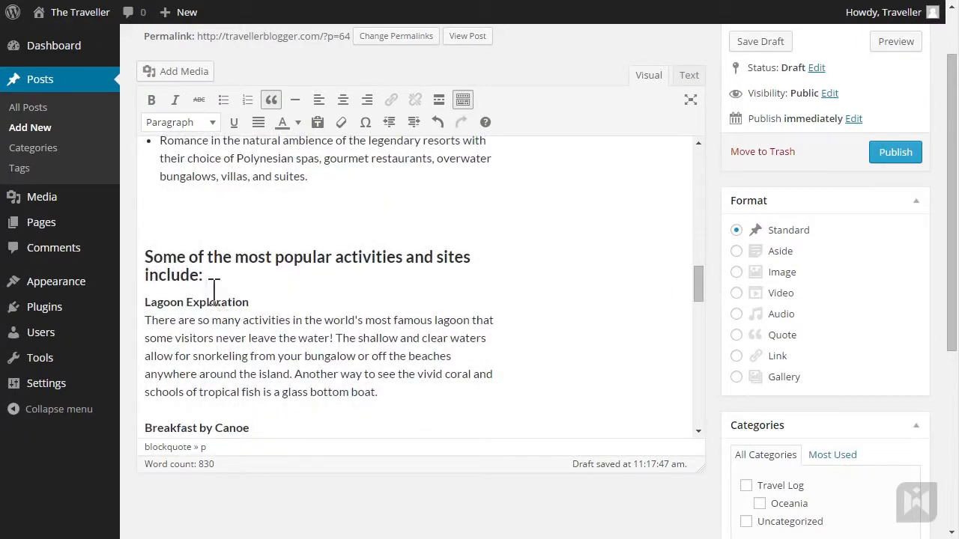
pyautogui.moveTo(201, 275); pyautogui.dragTo(154, 262)
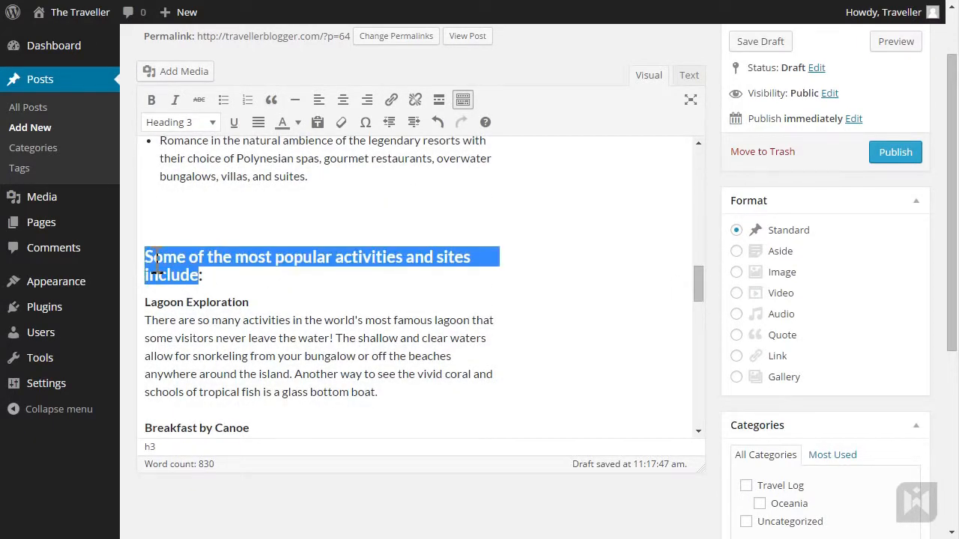
pyautogui.write('Popular Acti')
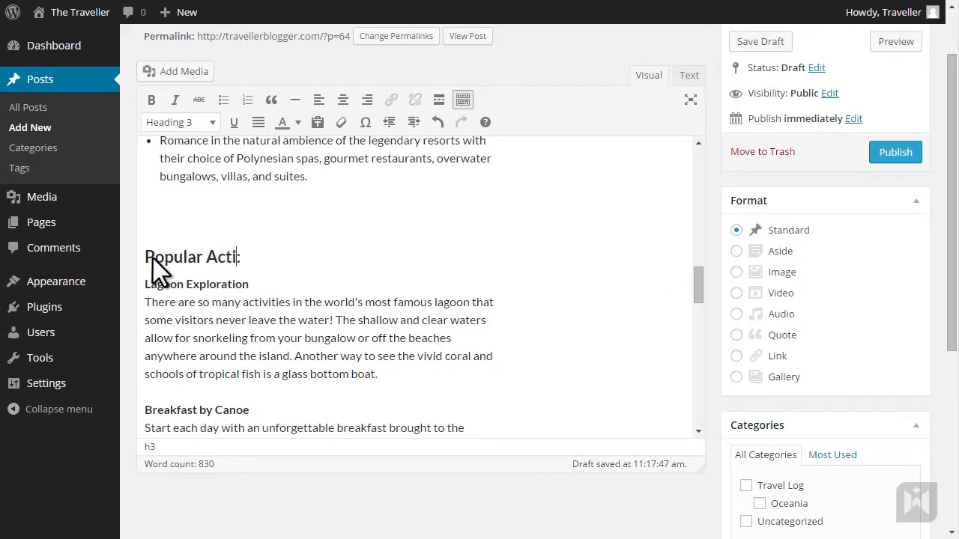
pyautogui.write('vities')
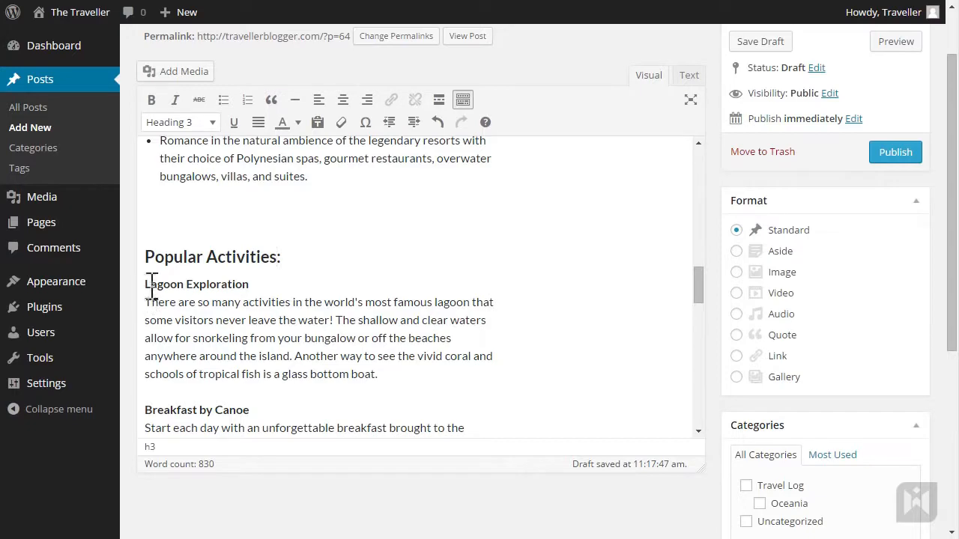
# Step: Indent the text from "Lagoon Exploration" through the end of the "Motu Tapu" paragraph by one level
pyautogui.moveTo(146, 284); pyautogui.dragTo(373, 322)
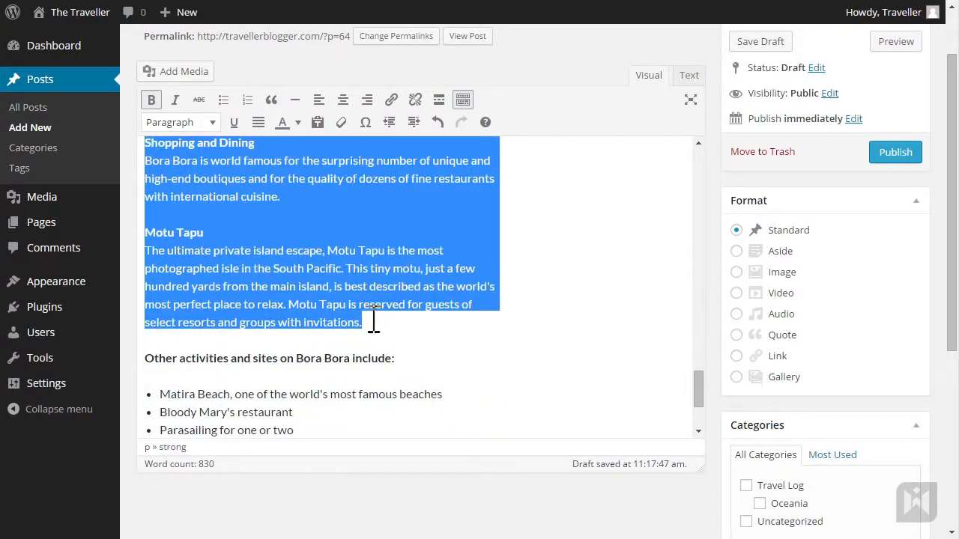
pyautogui.click(413, 121)
pyautogui.click(444, 197)
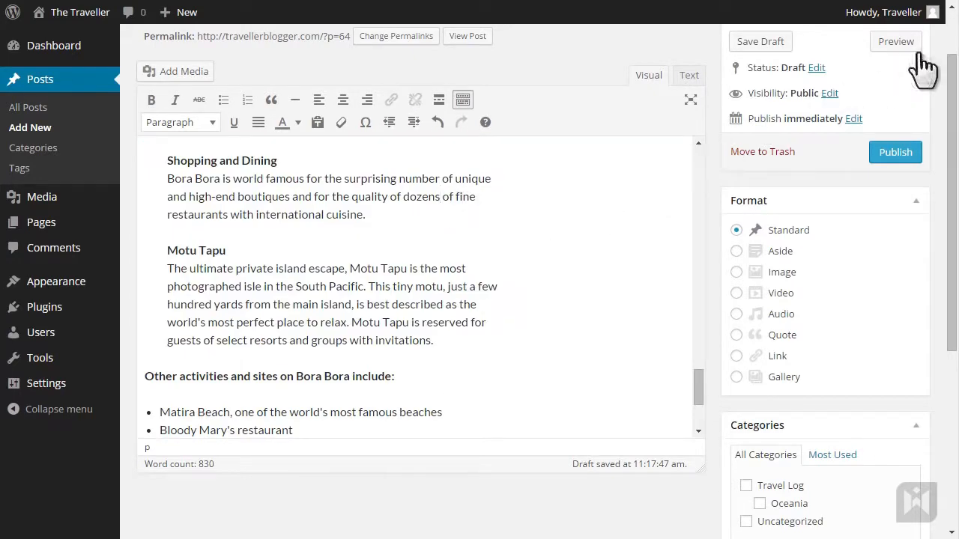
# Step: Preview the post, examine its layout down to the "Popular Activities:" section, and return to the editor
pyautogui.click(896, 41)
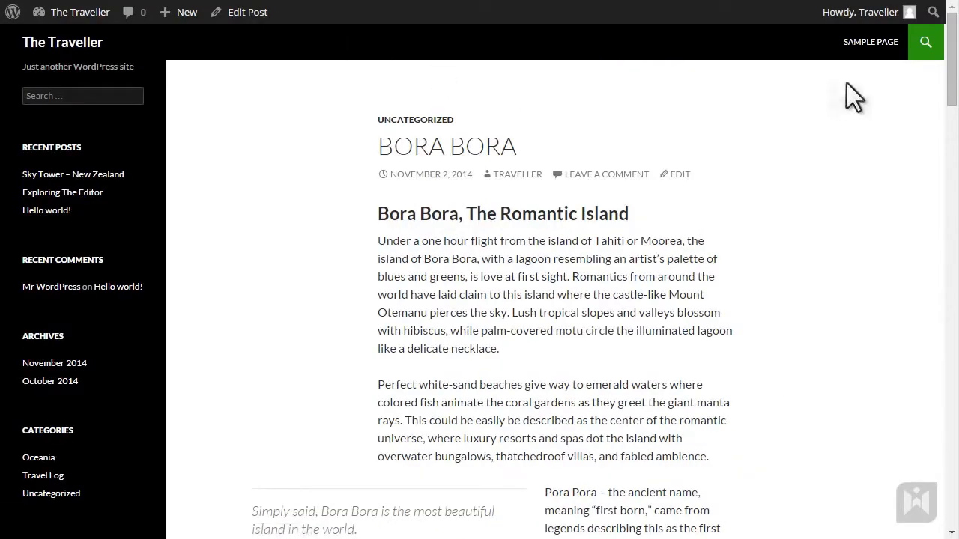
pyautogui.scroll(-1, 950, 101)
pyautogui.moveTo(949, 96); pyautogui.dragTo(942, 205)
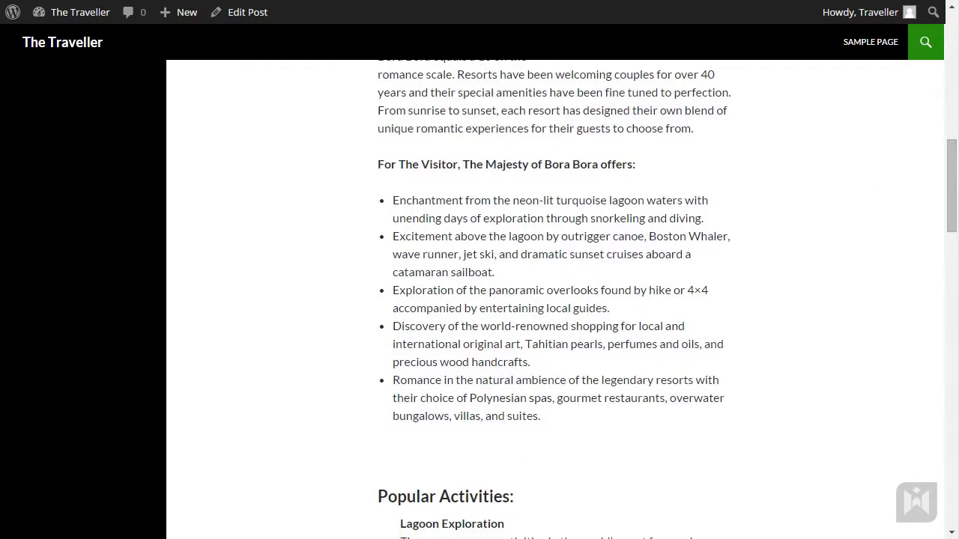
pyautogui.click(120, 0)
# Step: Justify the text of the entire post and review it from the beginning
pyautogui.hotkey('ctrl', 'a')
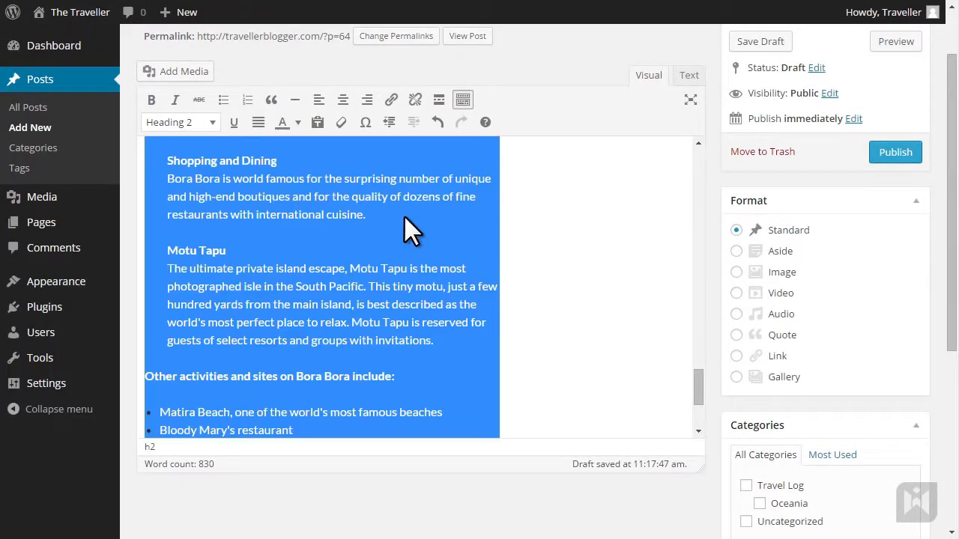
pyautogui.click(258, 122)
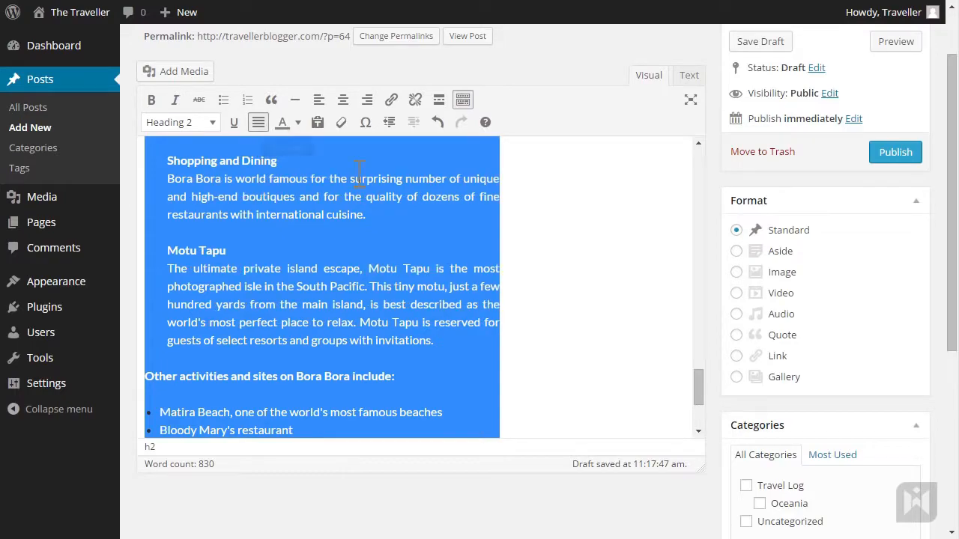
pyautogui.click(434, 212)
pyautogui.moveTo(697, 378); pyautogui.dragTo(706, 172)
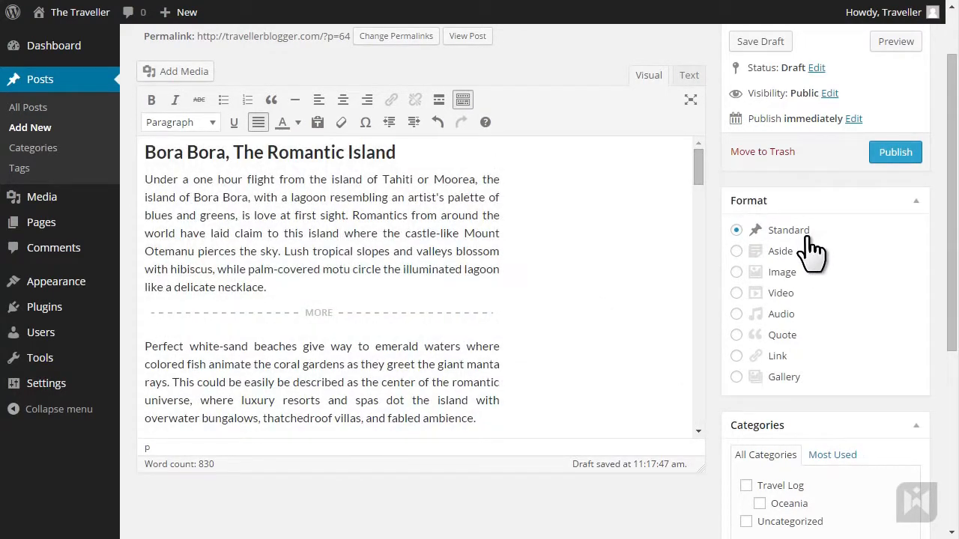
# Step: Add a new category "Pacific Islands" with Travel Log as its parent, and also assign the post to Travel Log
pyautogui.scroll(-2, 899, 309)
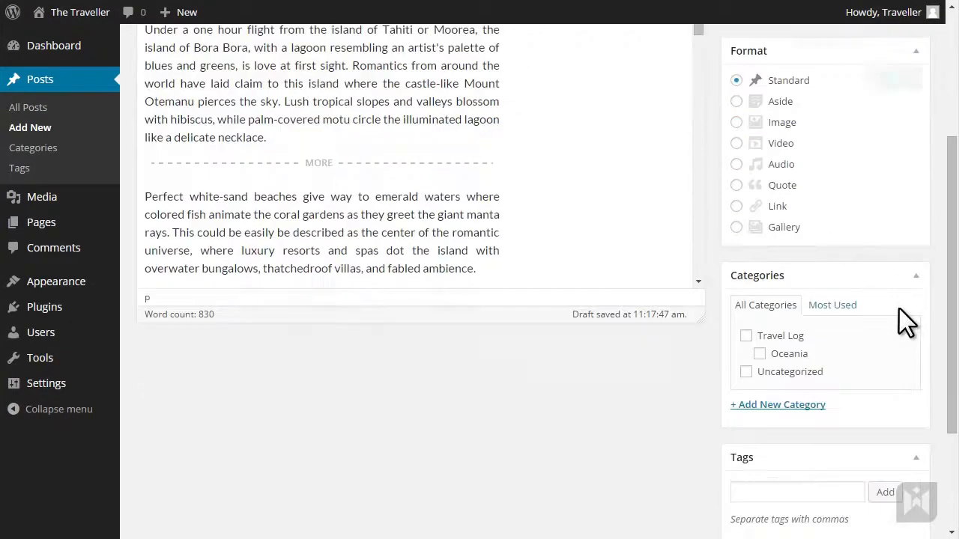
pyautogui.click(817, 406)
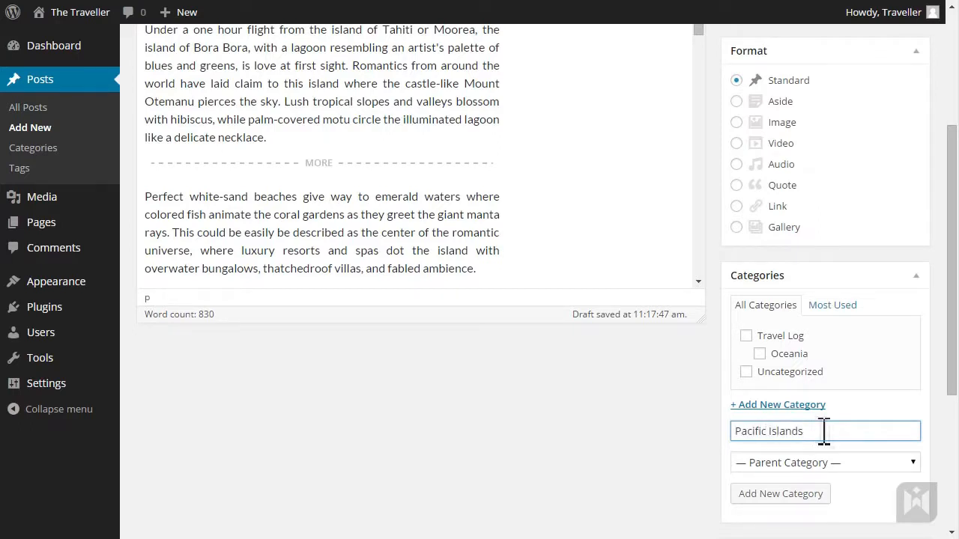
pyautogui.click(851, 463)
pyautogui.click(838, 498)
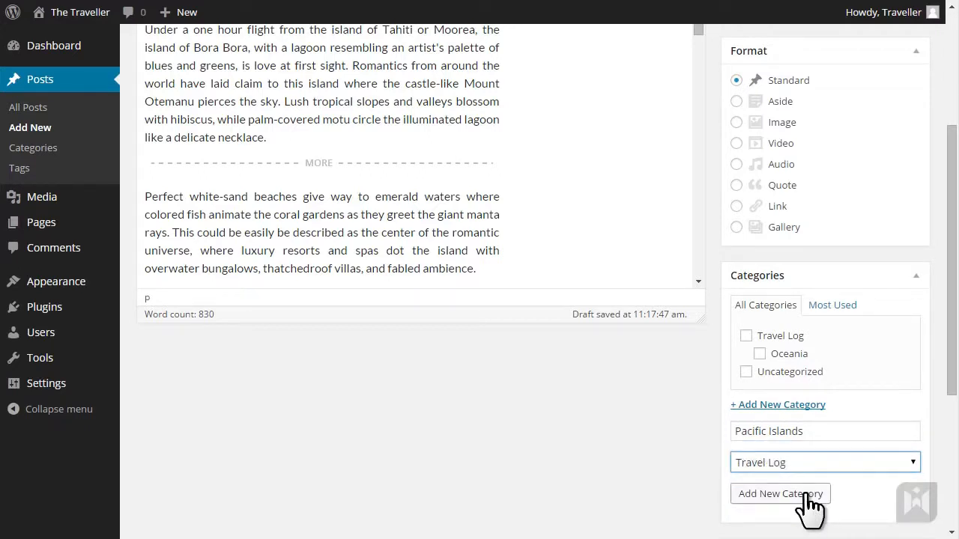
pyautogui.click(811, 506)
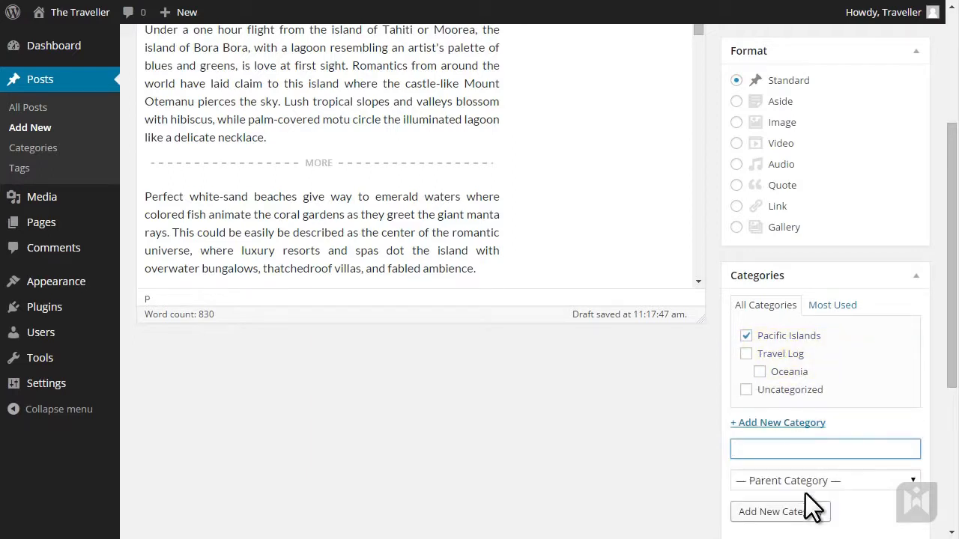
pyautogui.click(746, 355)
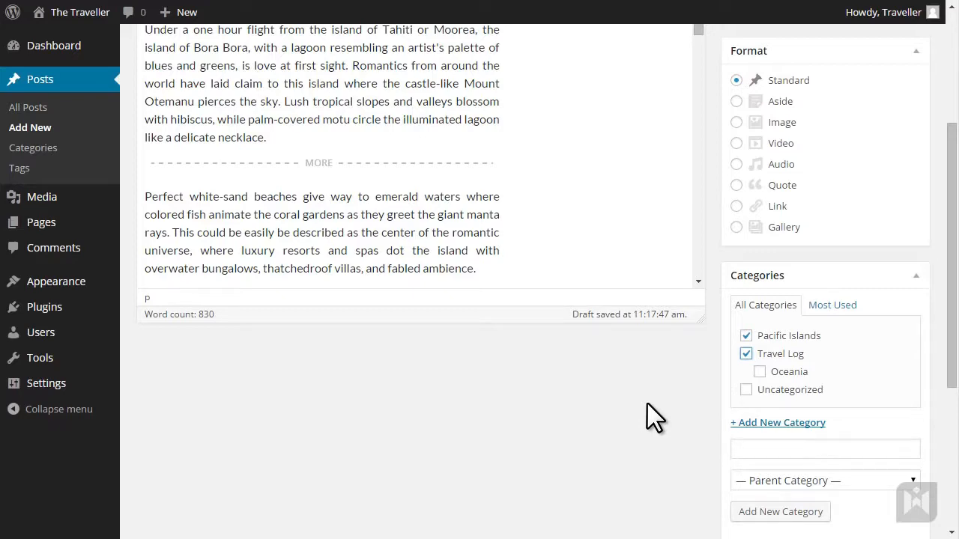
# Step: Add the tags Bora Bora, Tahiti, Honeymoon and Vacation to the post
pyautogui.scroll(-2, 648, 404)
pyautogui.click(755, 455)
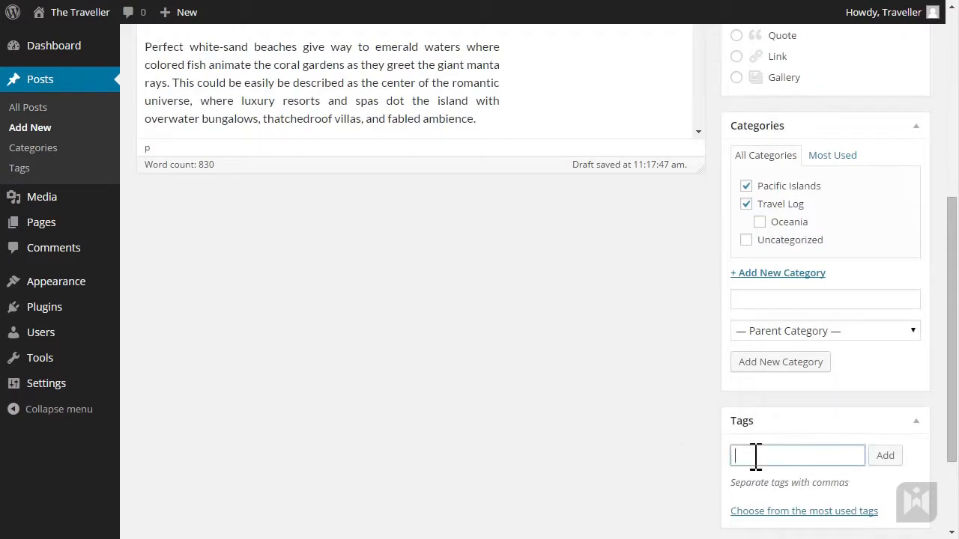
pyautogui.write('Bora Bora')
pyautogui.write(',Tahiti')
pyautogui.write(',Honeymoon,V')
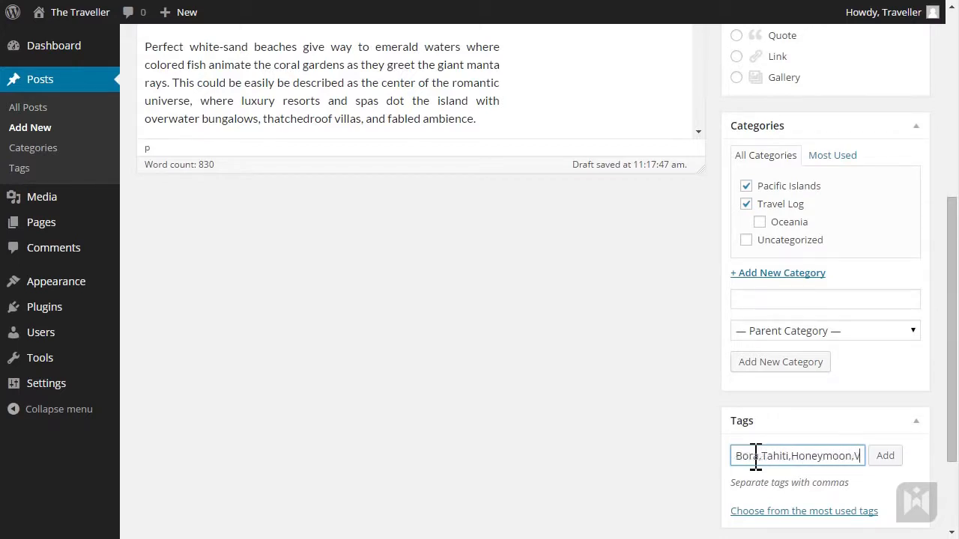
pyautogui.write('acation')
pyautogui.click(884, 456)
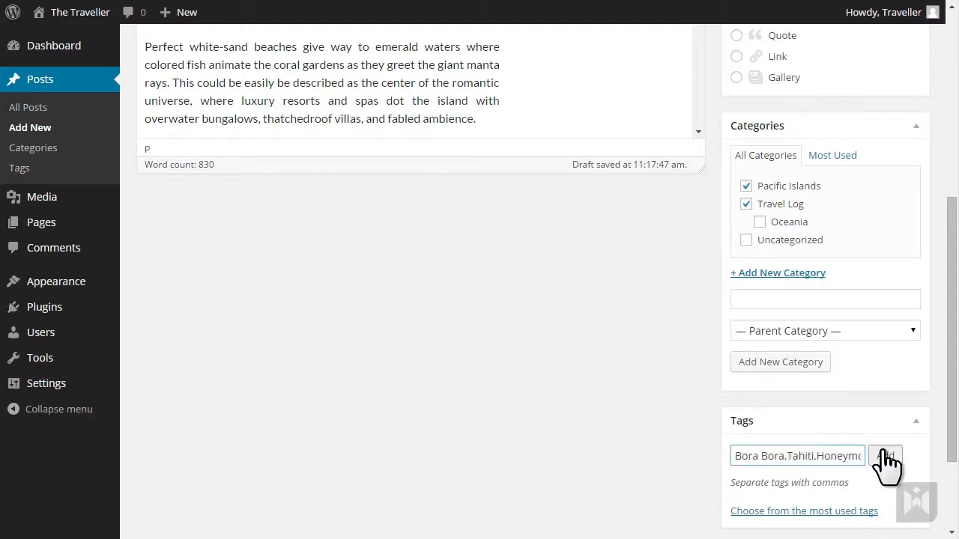
# Step: Upload borabora_featured_image.jpg as a candidate for the post's featured image
pyautogui.scroll(-1, 590, 420)
pyautogui.scroll(-1, 591, 419)
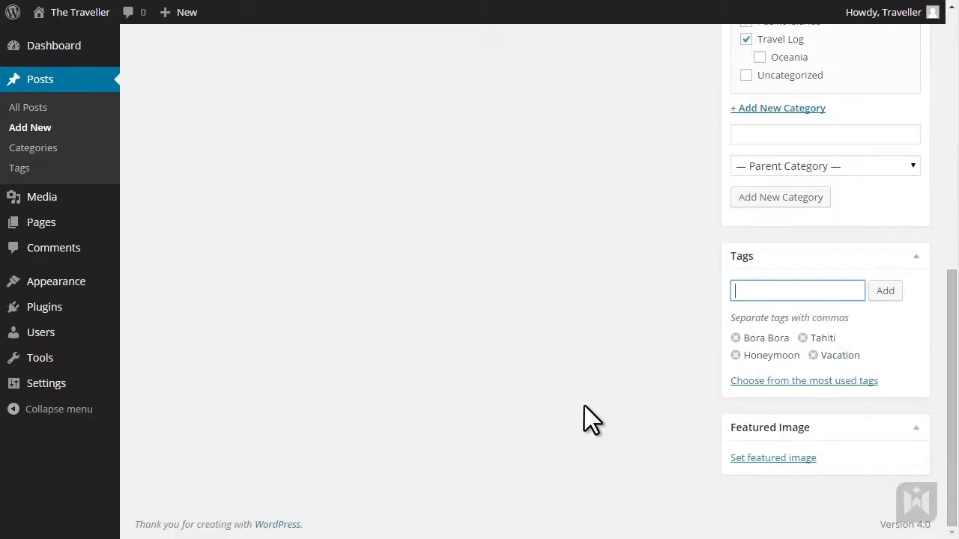
pyautogui.click(799, 459)
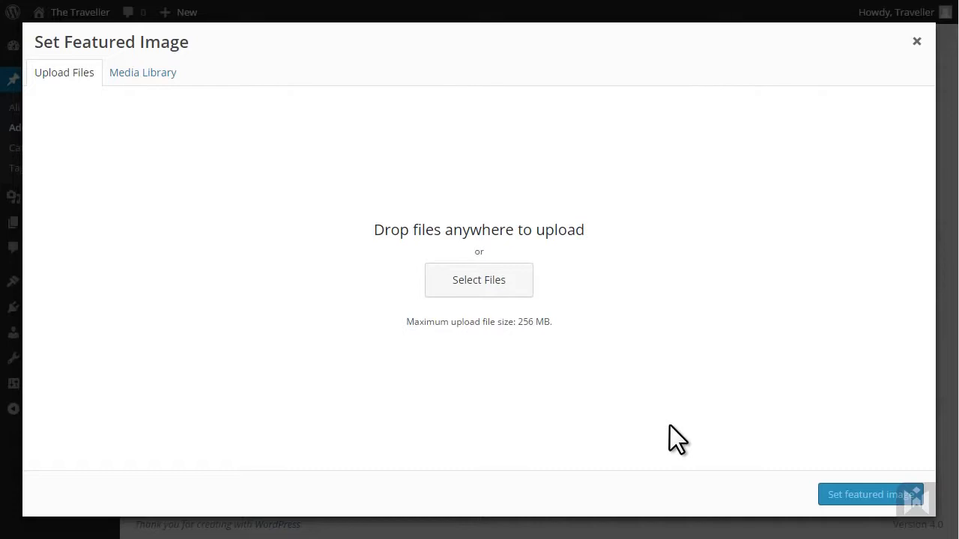
pyautogui.click(515, 284)
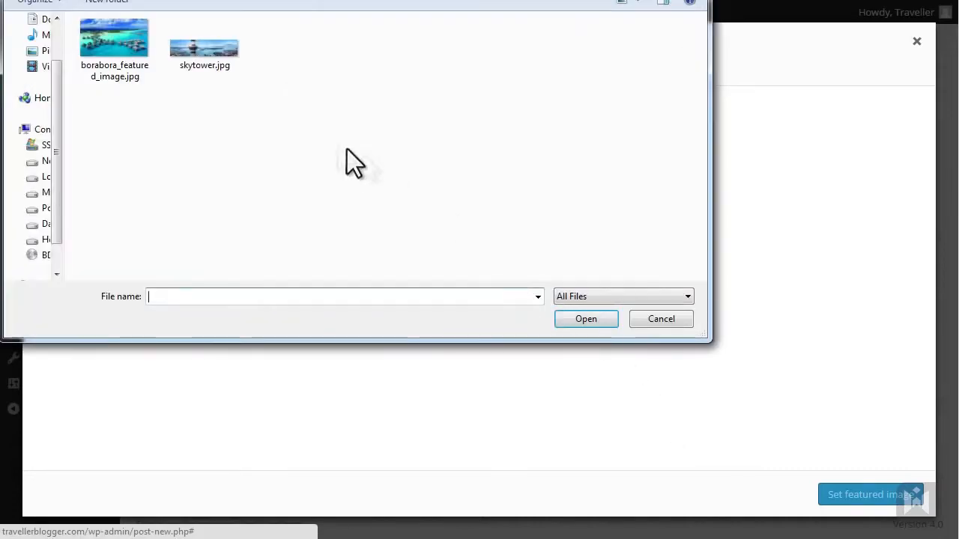
pyautogui.click(122, 46)
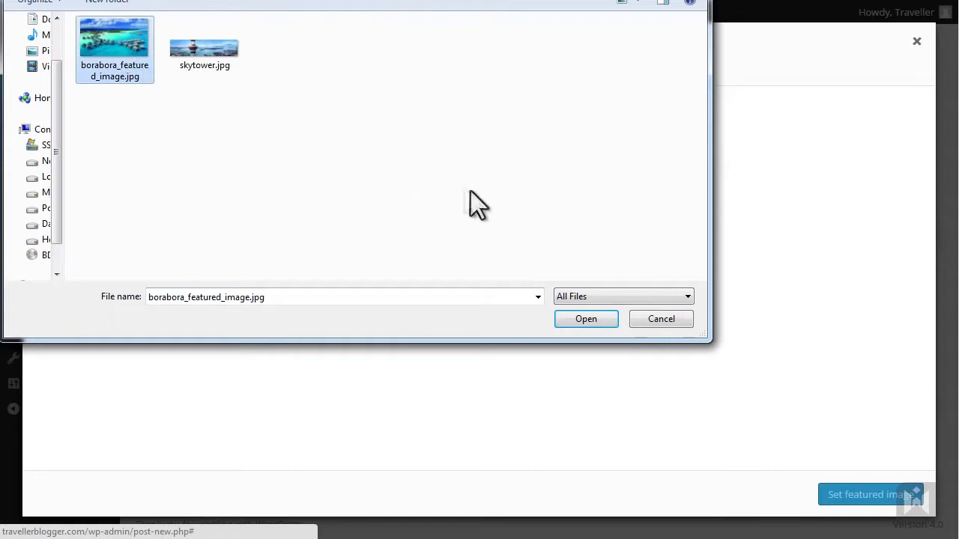
pyautogui.click(587, 320)
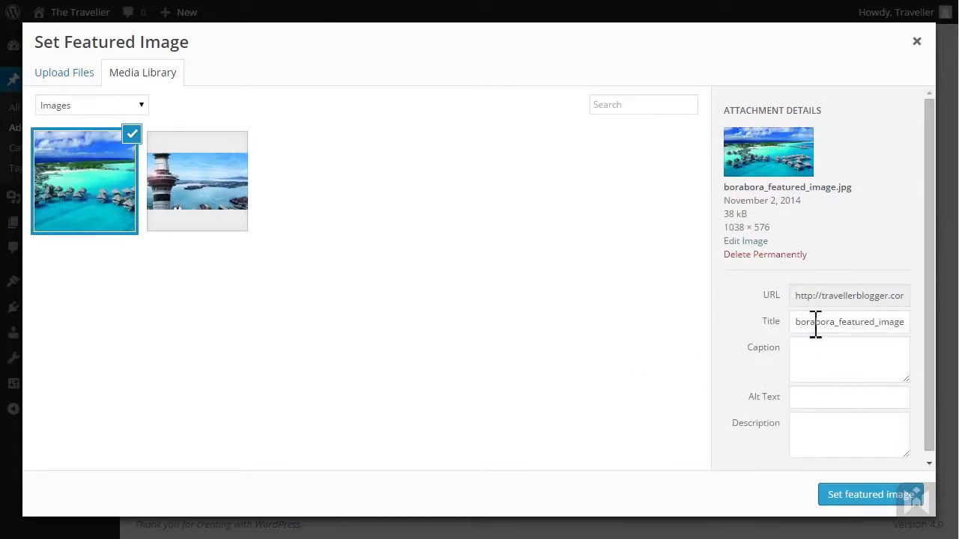
# Step: Give the uploaded image the title and alt text "Bora Bora" and set it as the post's featured image
pyautogui.doubleClick(829, 322)
pyautogui.write('Bora Bora')
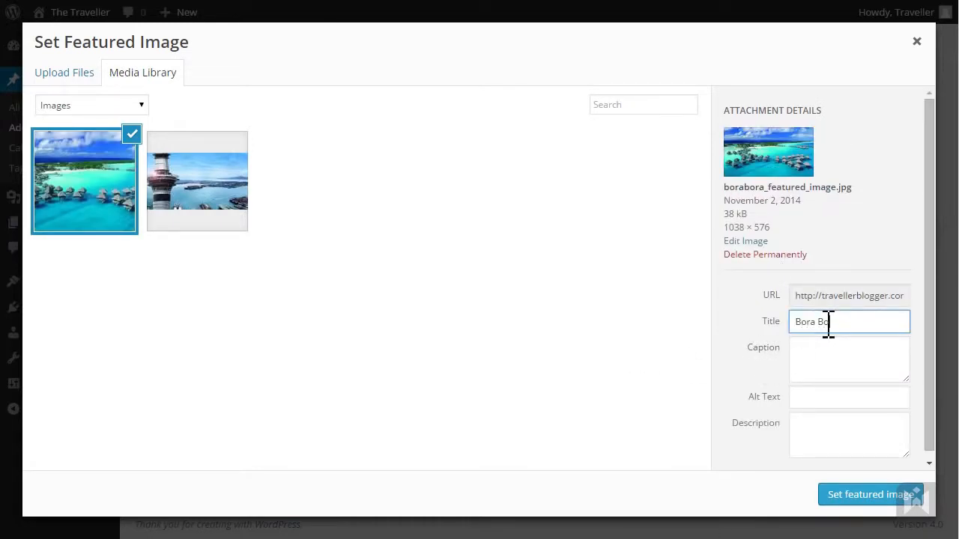
pyautogui.click(833, 399)
pyautogui.write('Bora Bora')
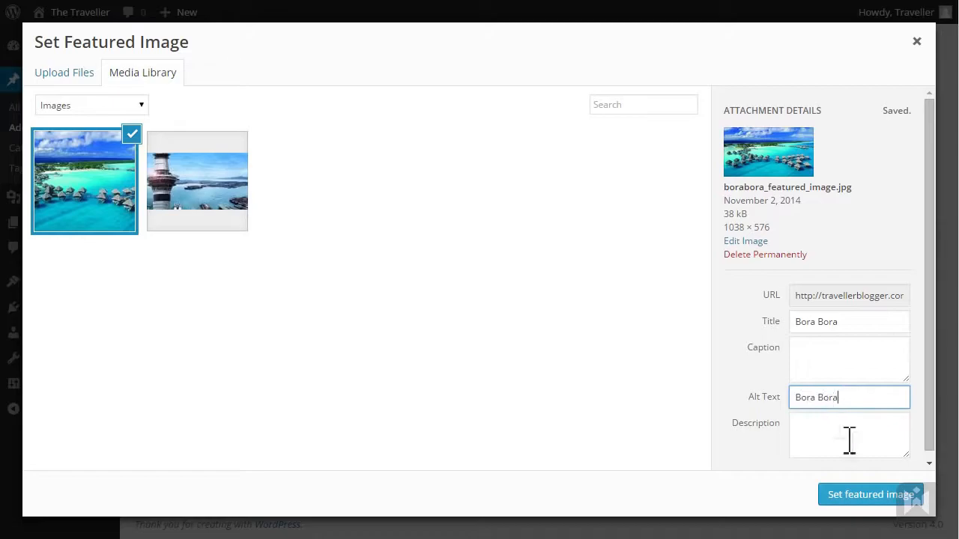
pyautogui.click(858, 499)
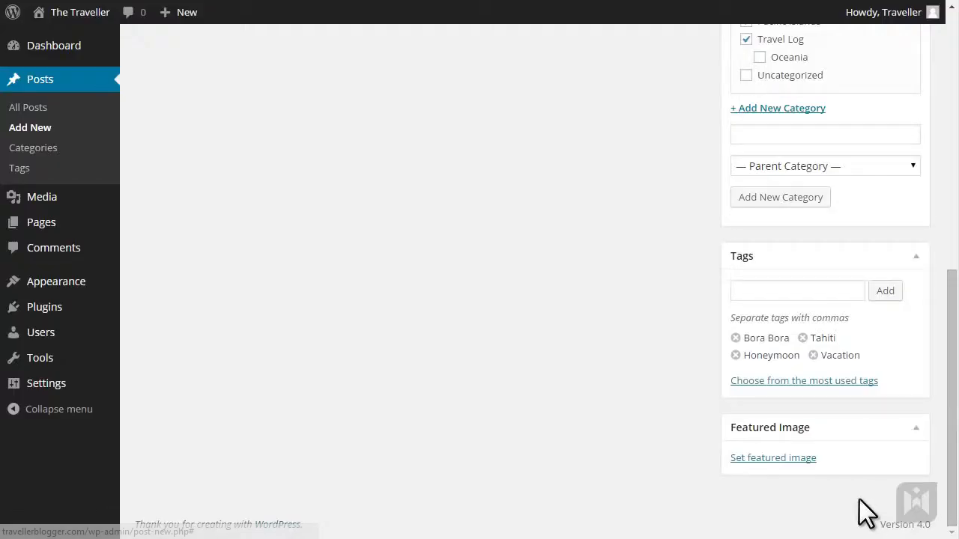
pyautogui.scroll(-2, 873, 487)
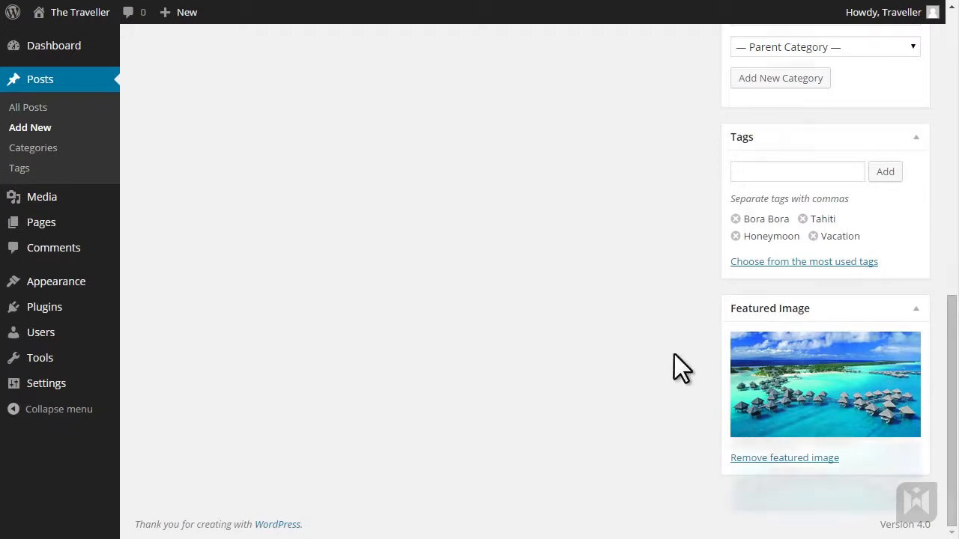
pyautogui.scroll(10, 708, 363)
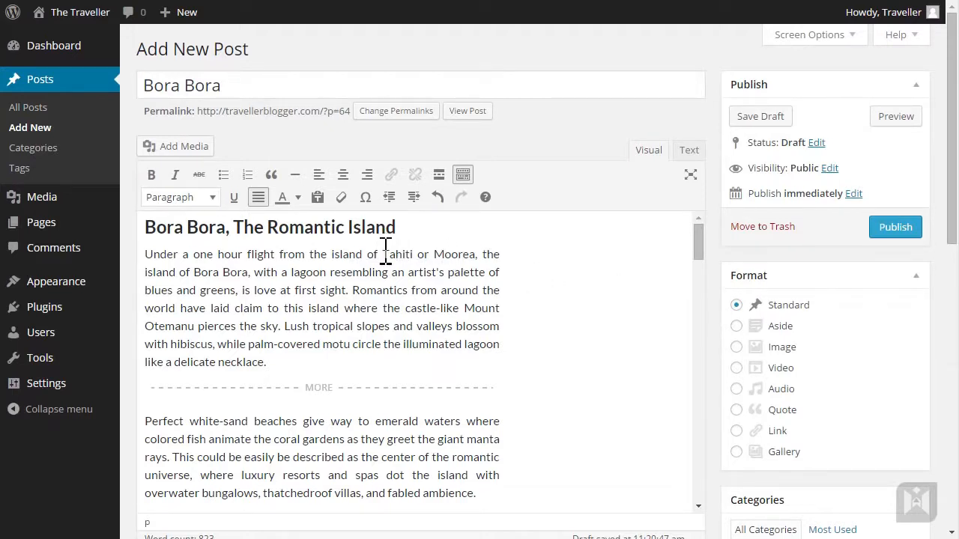
pyautogui.moveTo(383, 254); pyautogui.dragTo(419, 252)
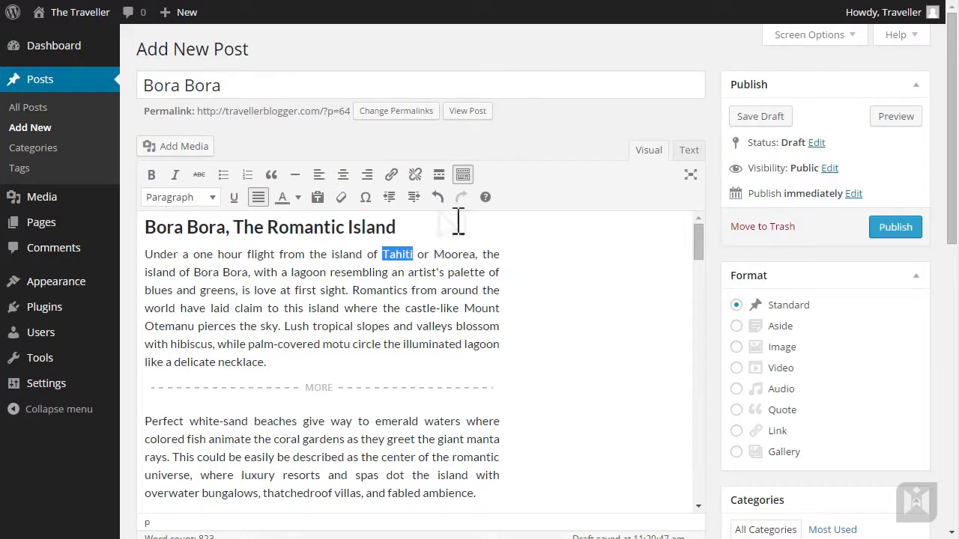
pyautogui.click(391, 175)
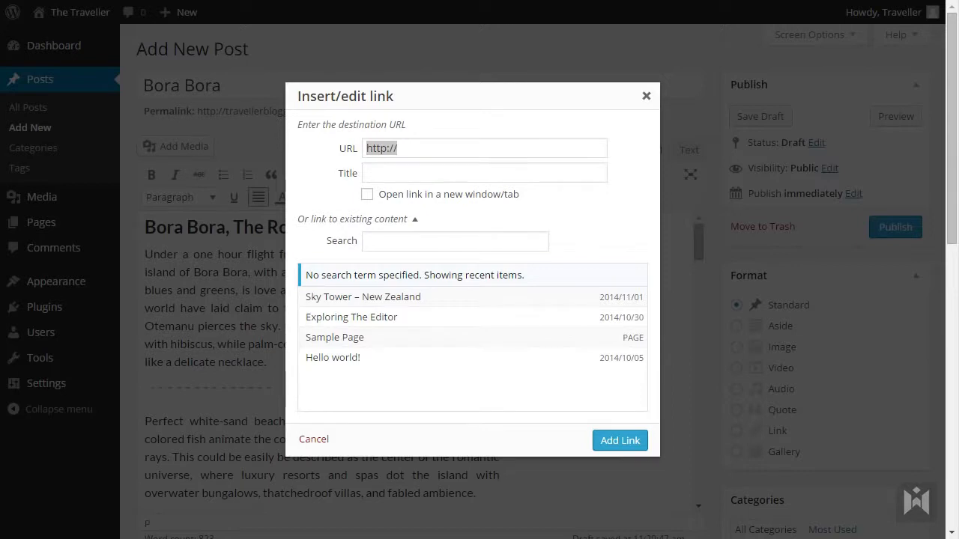
pyautogui.moveTo(454, 152); pyautogui.dragTo(345, 150)
pyautogui.write('http://en.wikipedia.org/wiki/Tahiti')
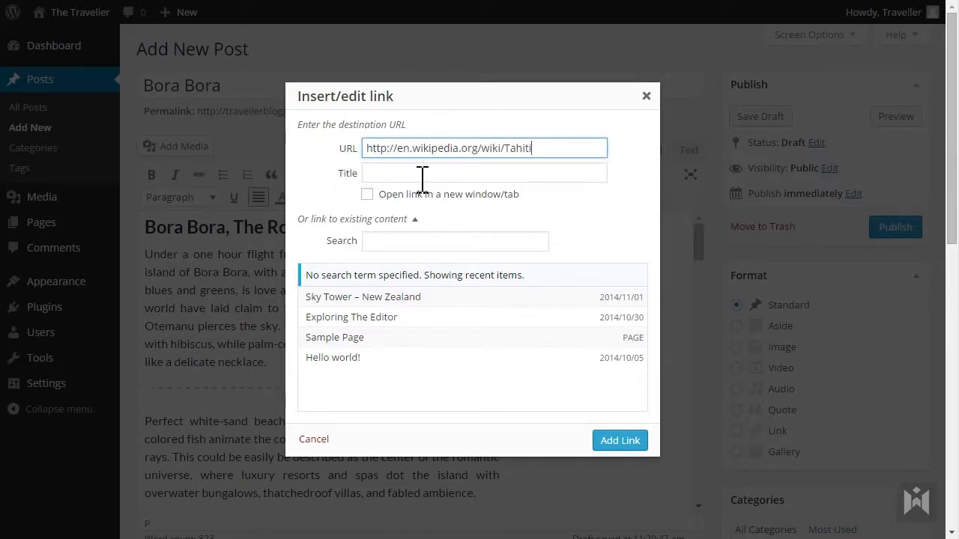
pyautogui.click(435, 175)
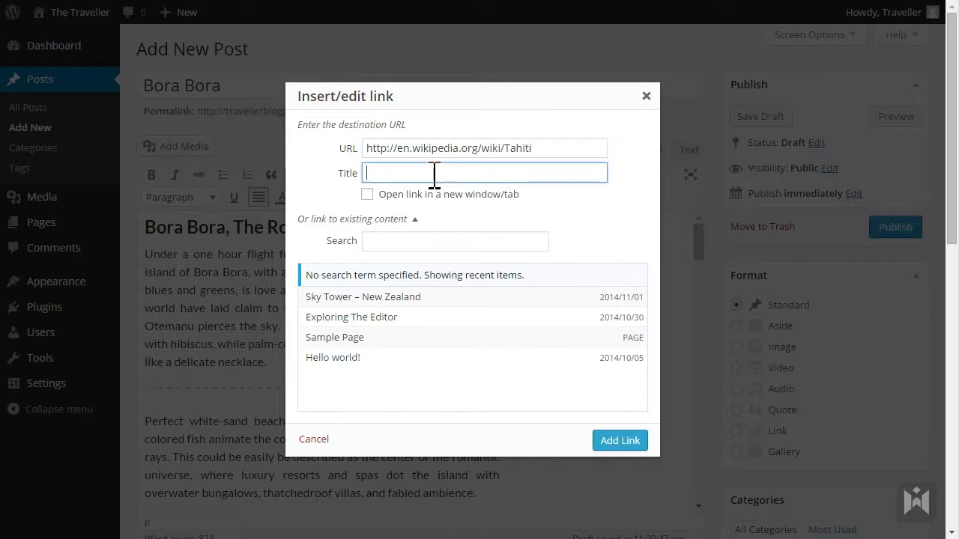
pyautogui.write('Read more about Tahiti')
pyautogui.click(446, 194)
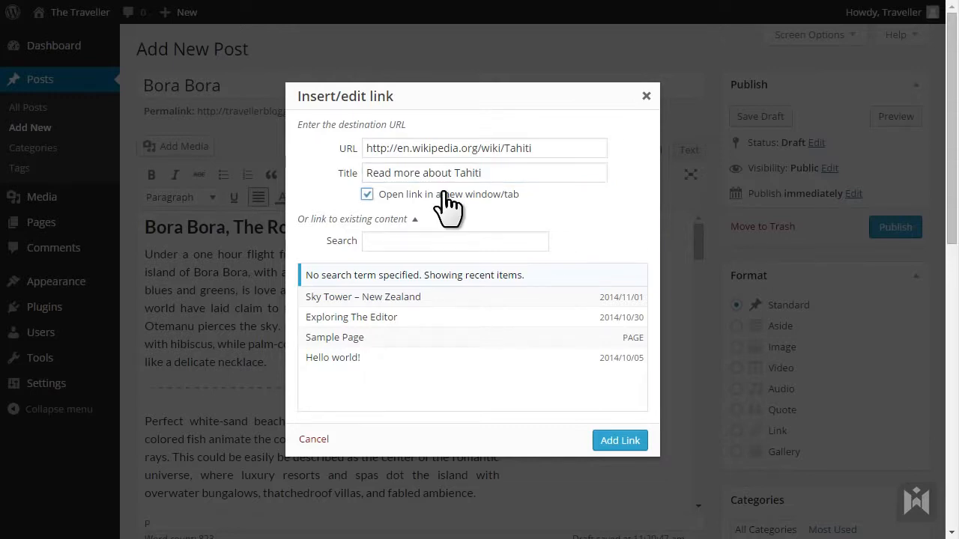
pyautogui.click(620, 440)
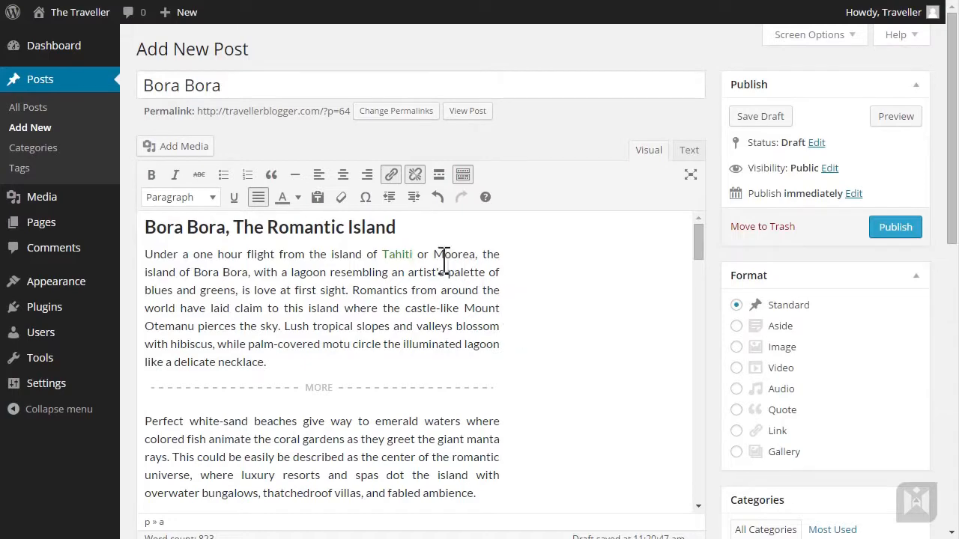
pyautogui.moveTo(434, 255); pyautogui.dragTo(475, 254)
pyautogui.click(391, 175)
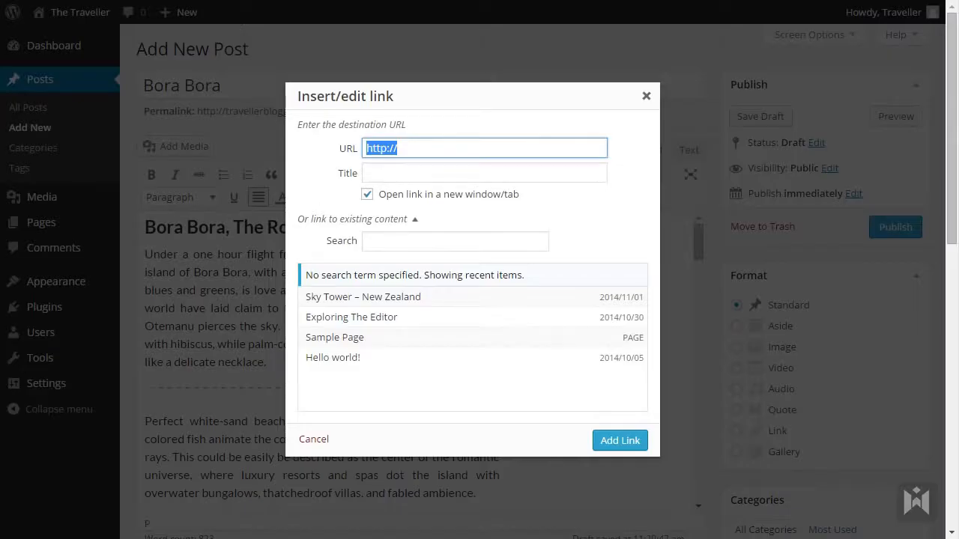
pyautogui.click(439, 149)
pyautogui.write("en.wikipedia.org/wiki/Mo'orea")
pyautogui.click(421, 173)
pyautogui.write('Read More')
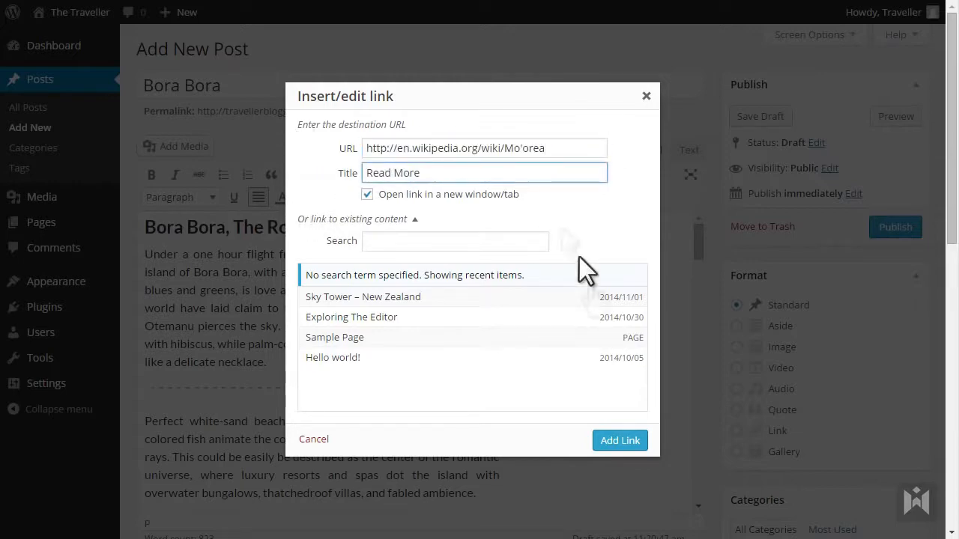
pyautogui.click(618, 440)
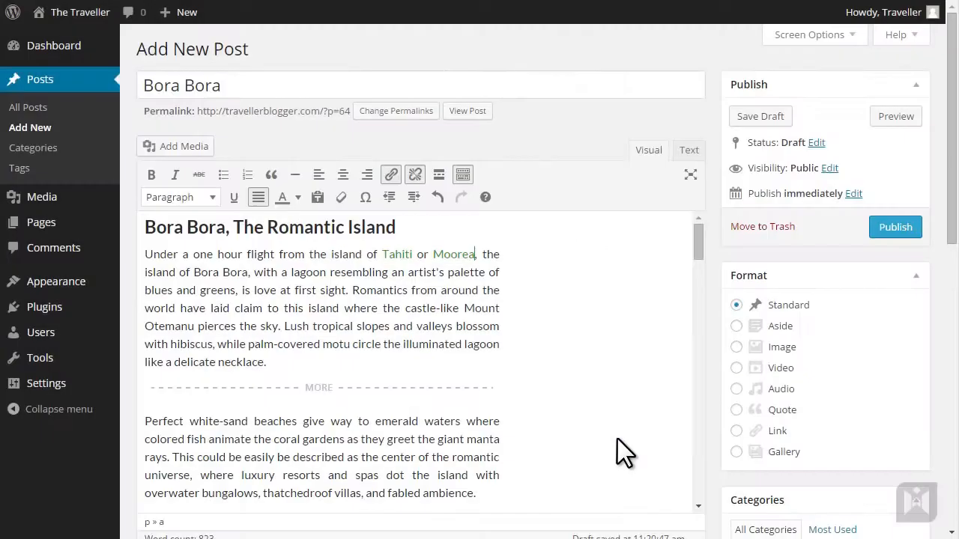
# Step: Preview the post, examine its featured image, categories, links and blockquotes, and return to the editor
pyautogui.click(888, 124)
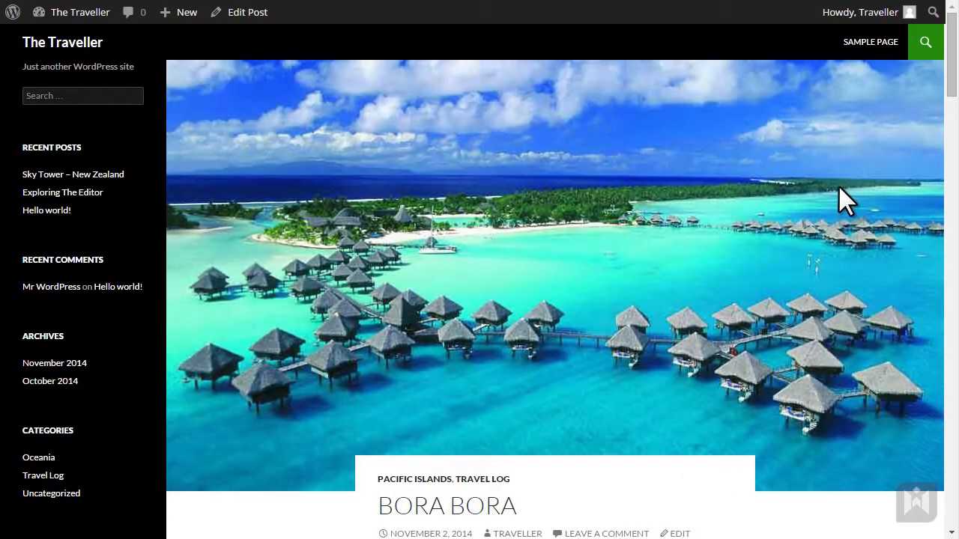
pyautogui.scroll(-5, 838, 187)
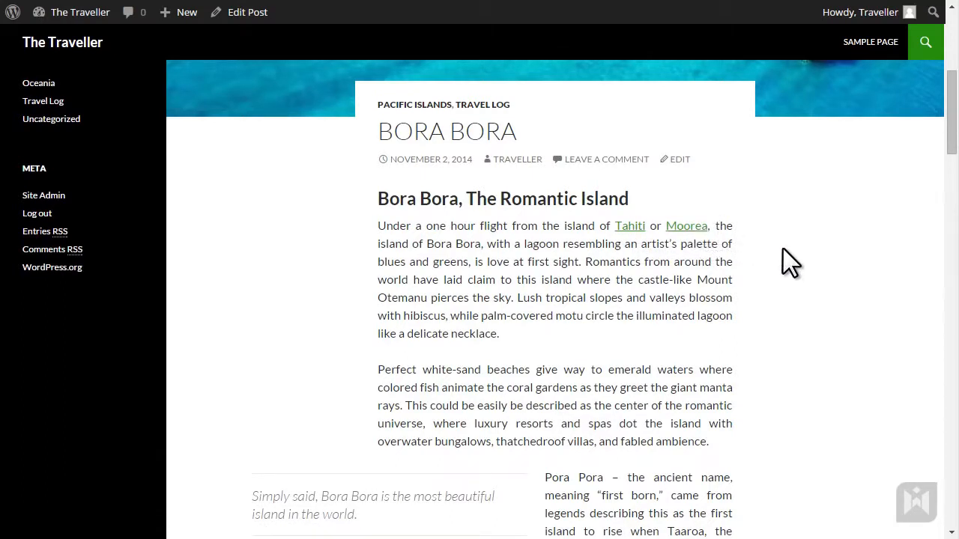
pyautogui.scroll(-3, 783, 250)
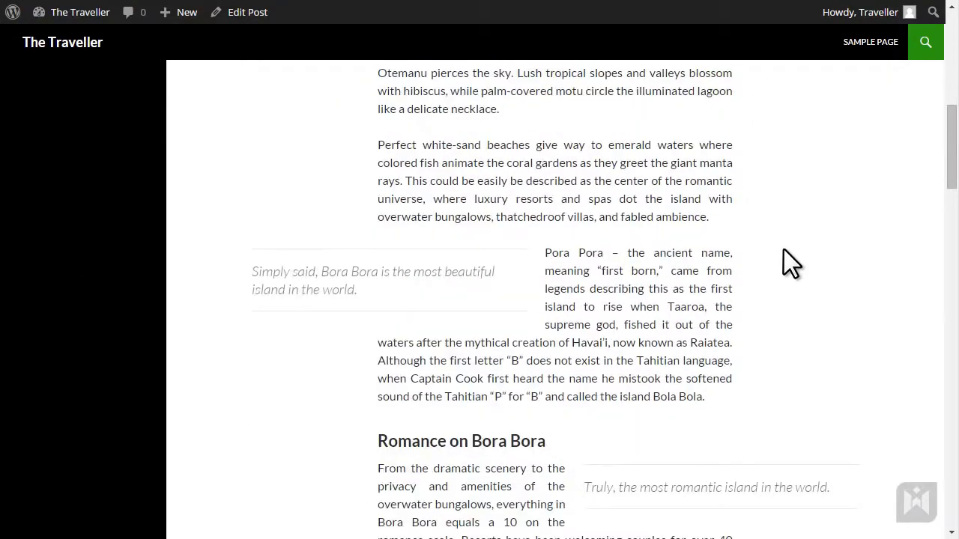
pyautogui.scroll(5, 809, 272)
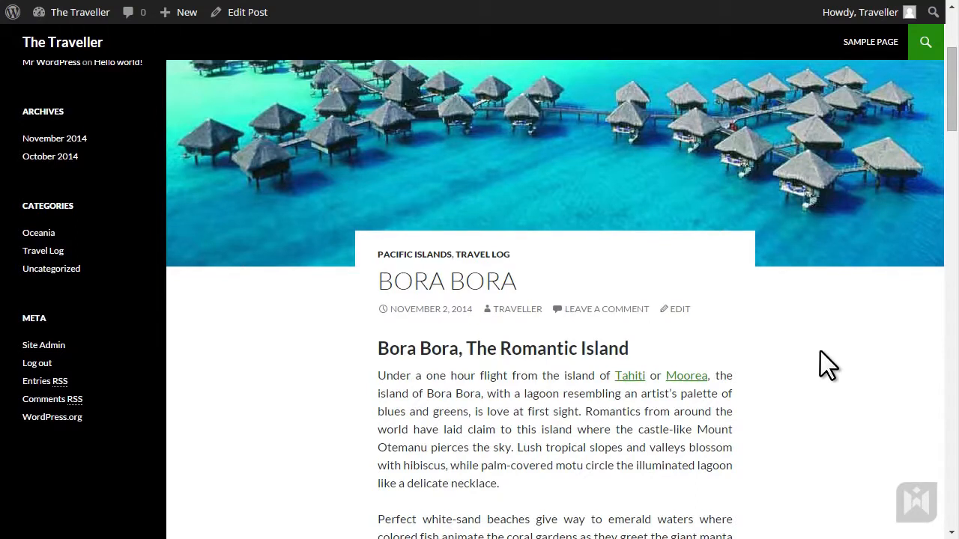
pyautogui.scroll(2, 820, 351)
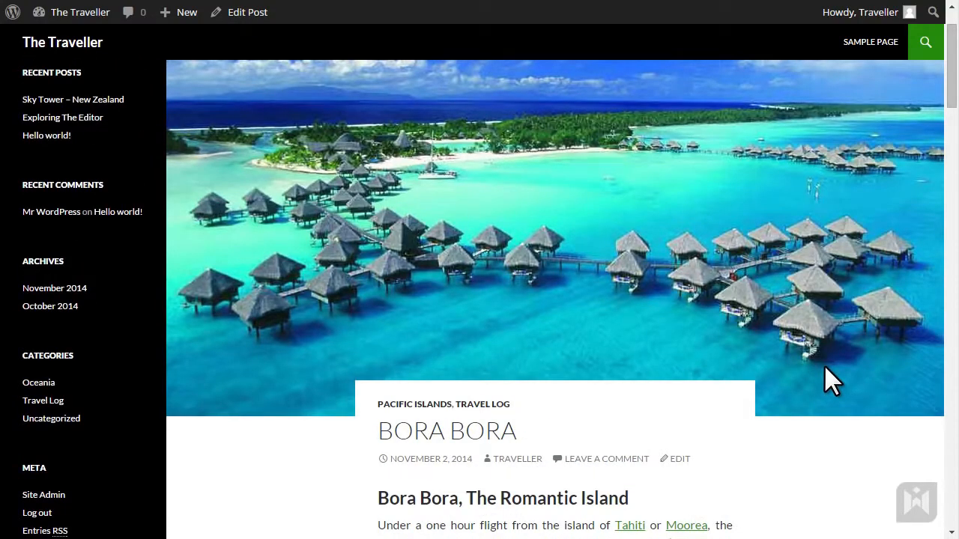
pyautogui.click(239, 12)
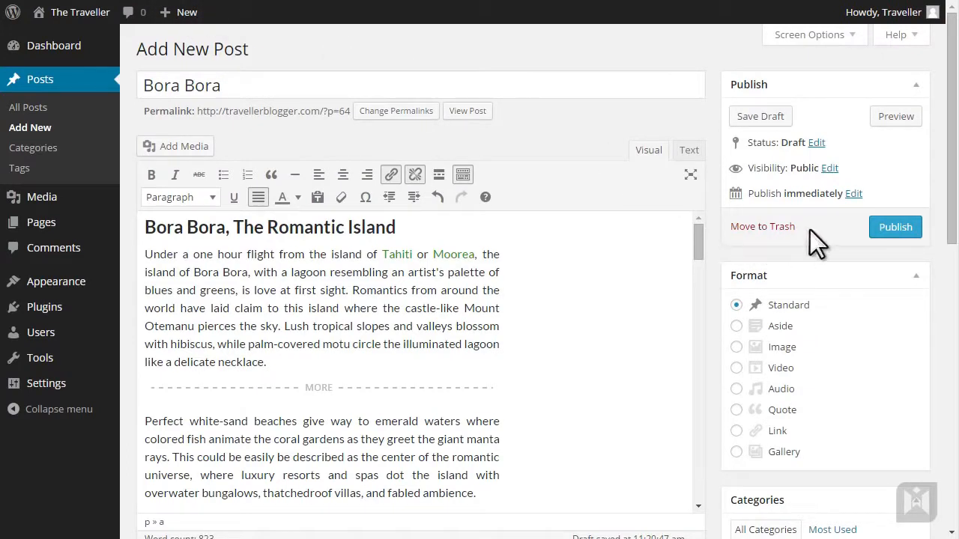
# Step: Publish the post and open the full article from its excerpt on the site's home page
pyautogui.click(884, 238)
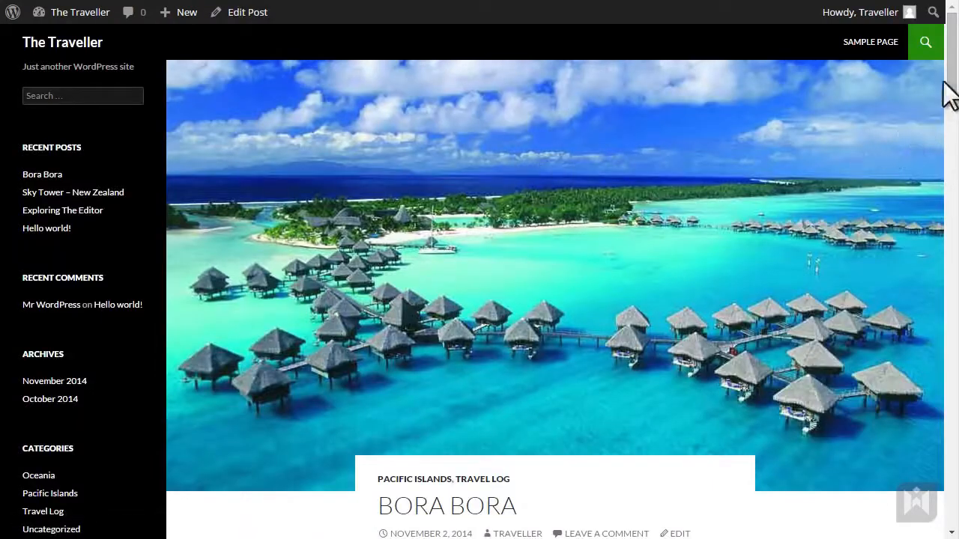
pyautogui.moveTo(951, 90)
pyautogui.mouseDown()
pyautogui.moveTo(950, 229)
pyautogui.moveTo(935, 154)
pyautogui.moveTo(946, 90)
pyautogui.mouseUp()
pyautogui.click(85, 42)
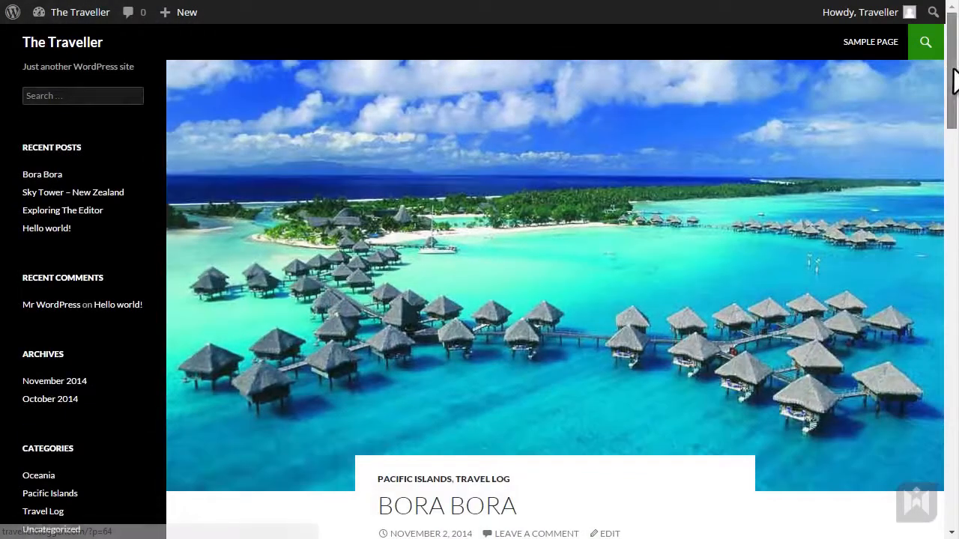
pyautogui.moveTo(953, 81); pyautogui.dragTo(953, 129)
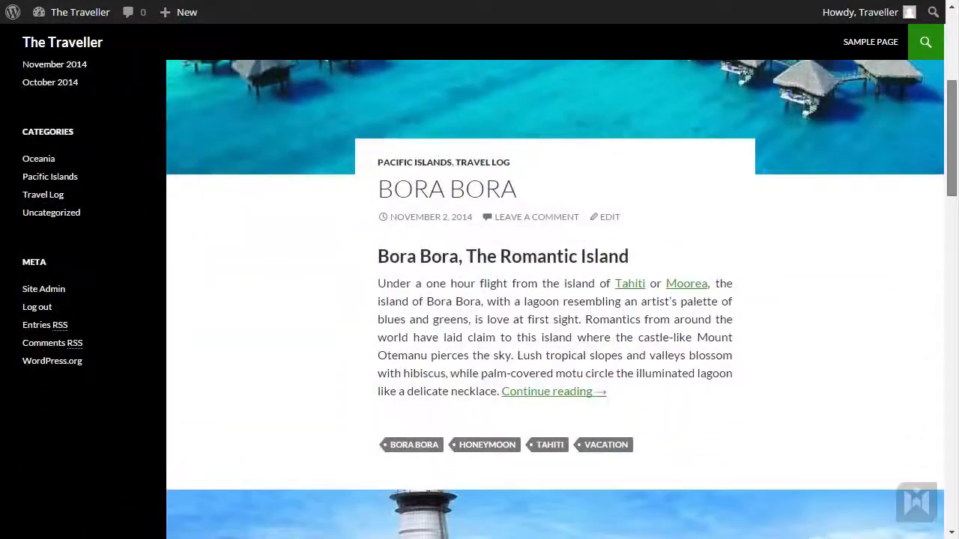
pyautogui.click(585, 393)
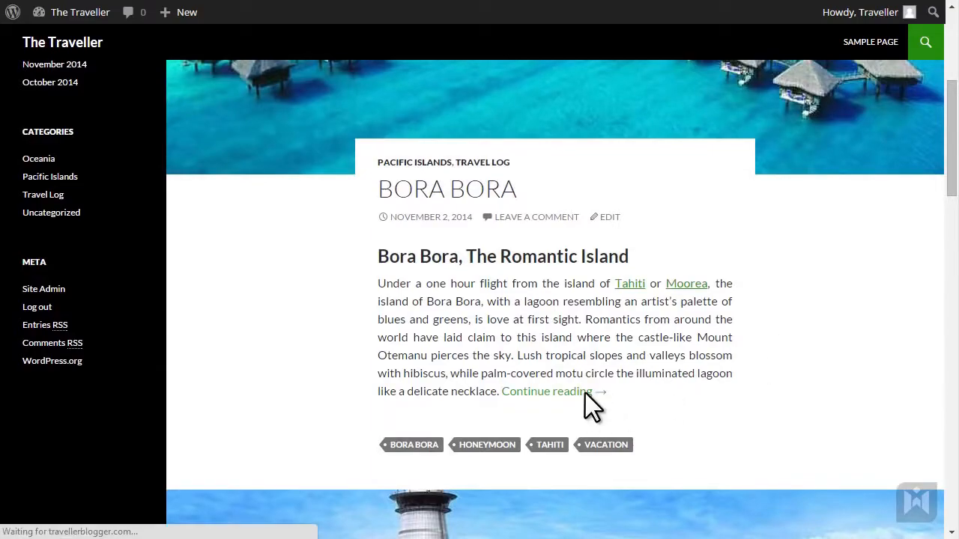